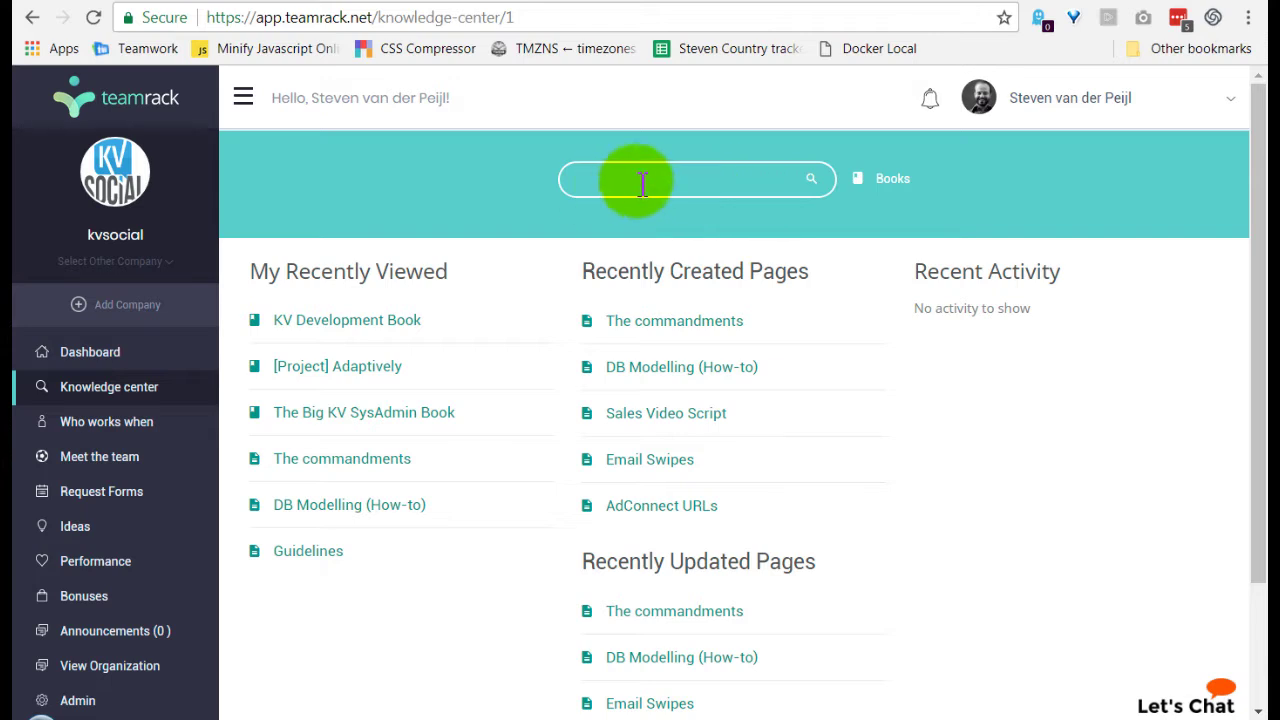
Open the knowledge center's books overview and look through the first page of books
click(892, 184)
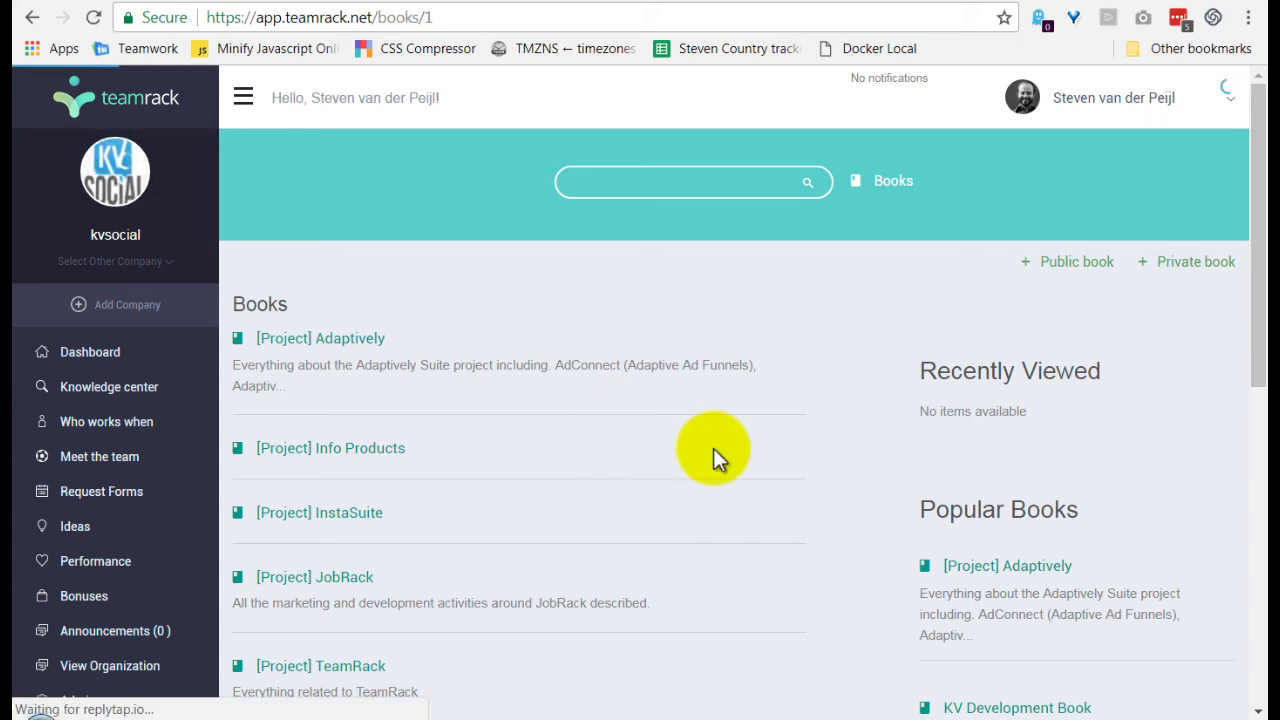
scroll(752, 431, down, 1)
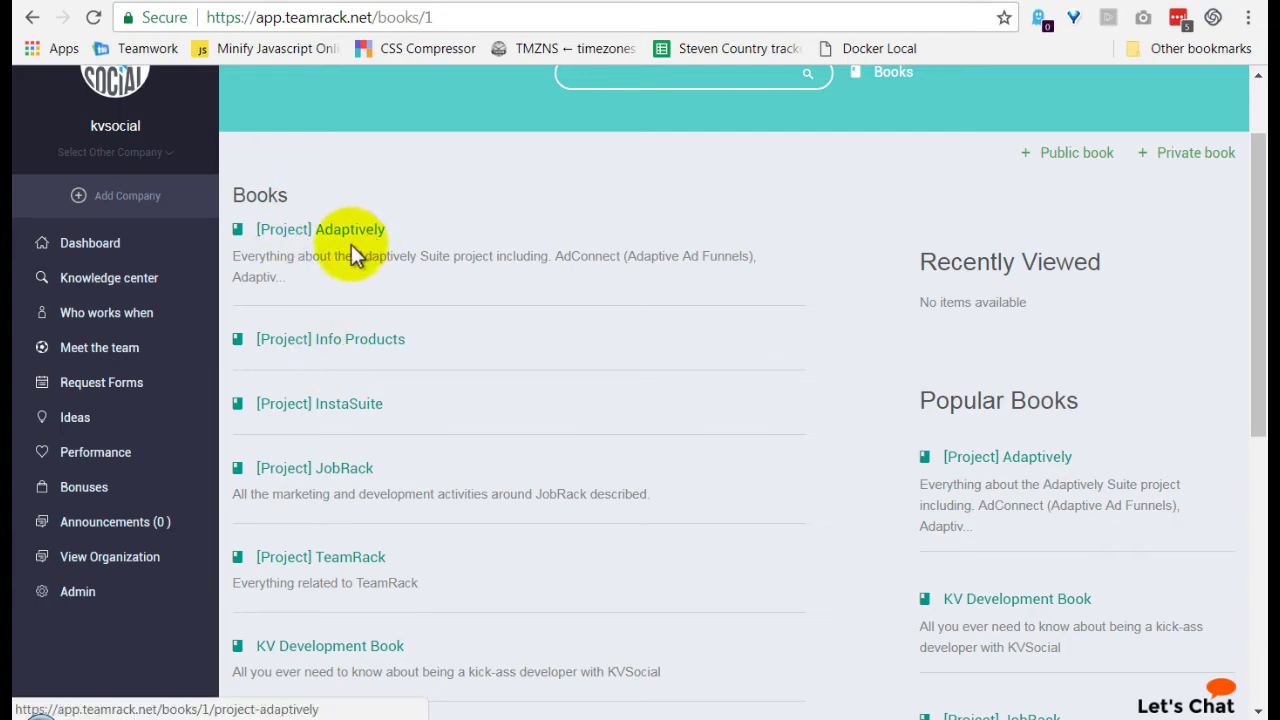
scroll(352, 280, down, 1)
scroll(365, 250, down, 1)
scroll(330, 290, down, 1)
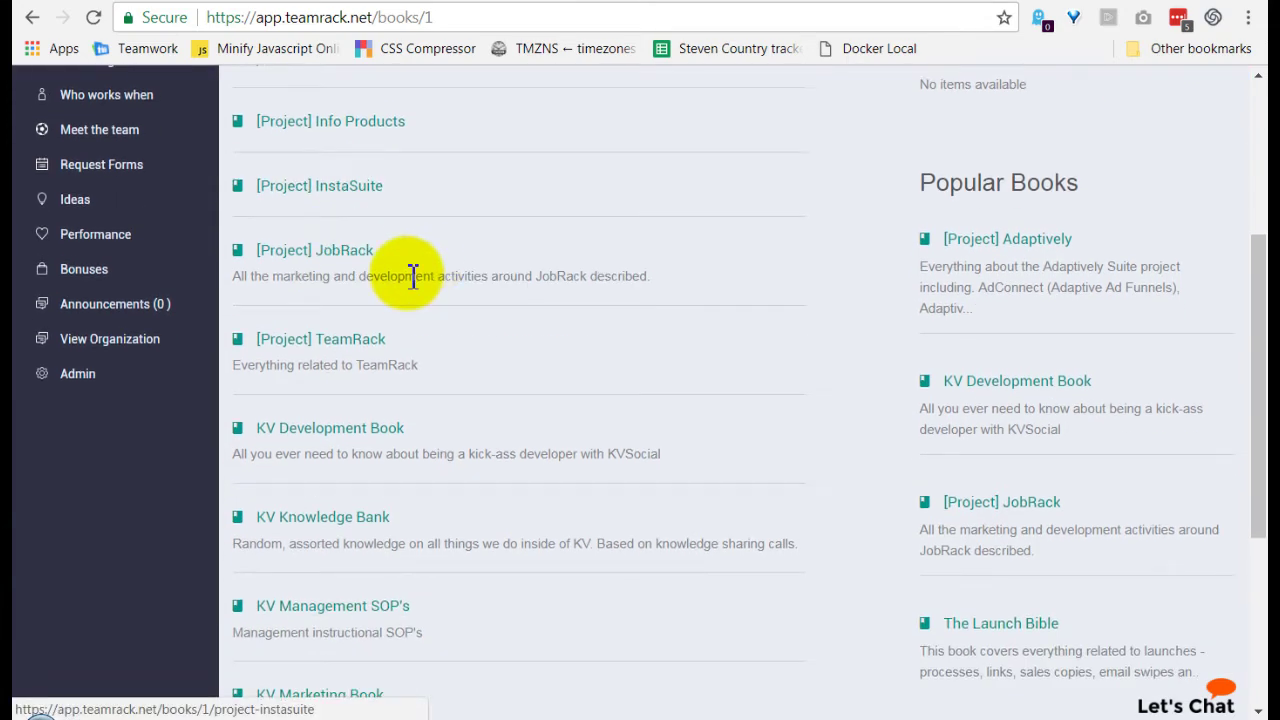
scroll(337, 265, down, 1)
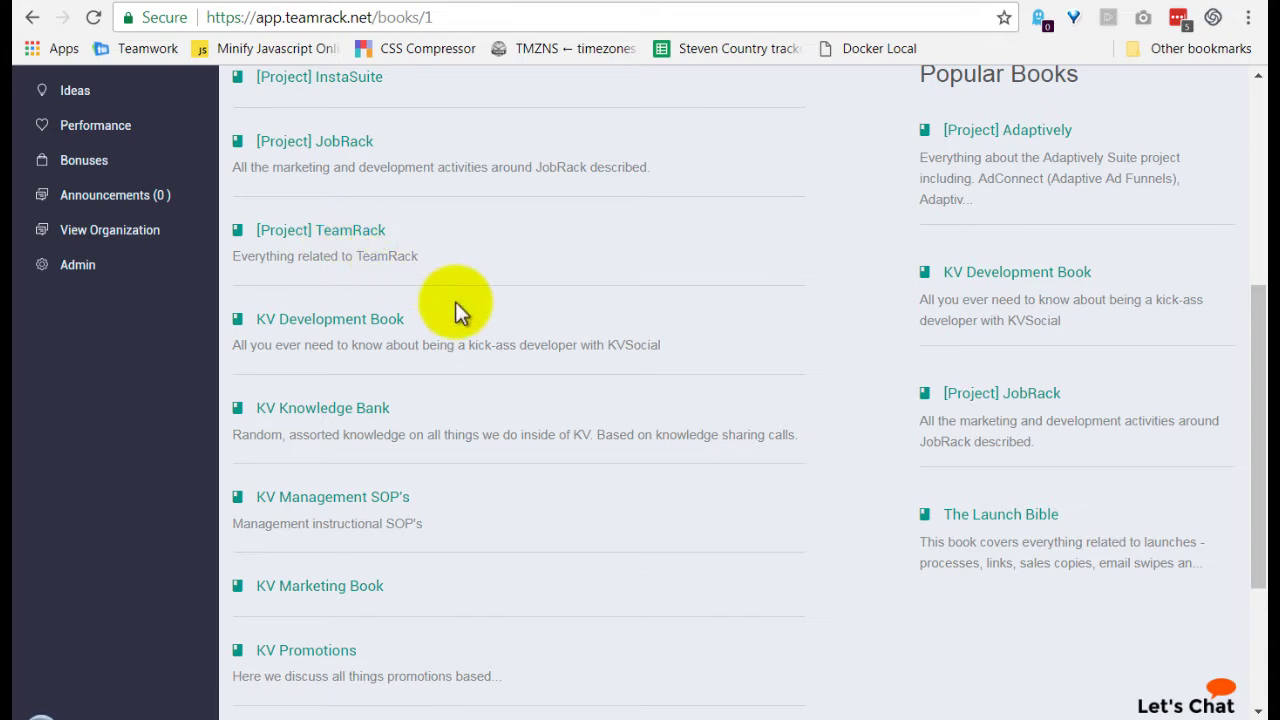
scroll(430, 275, down, 1)
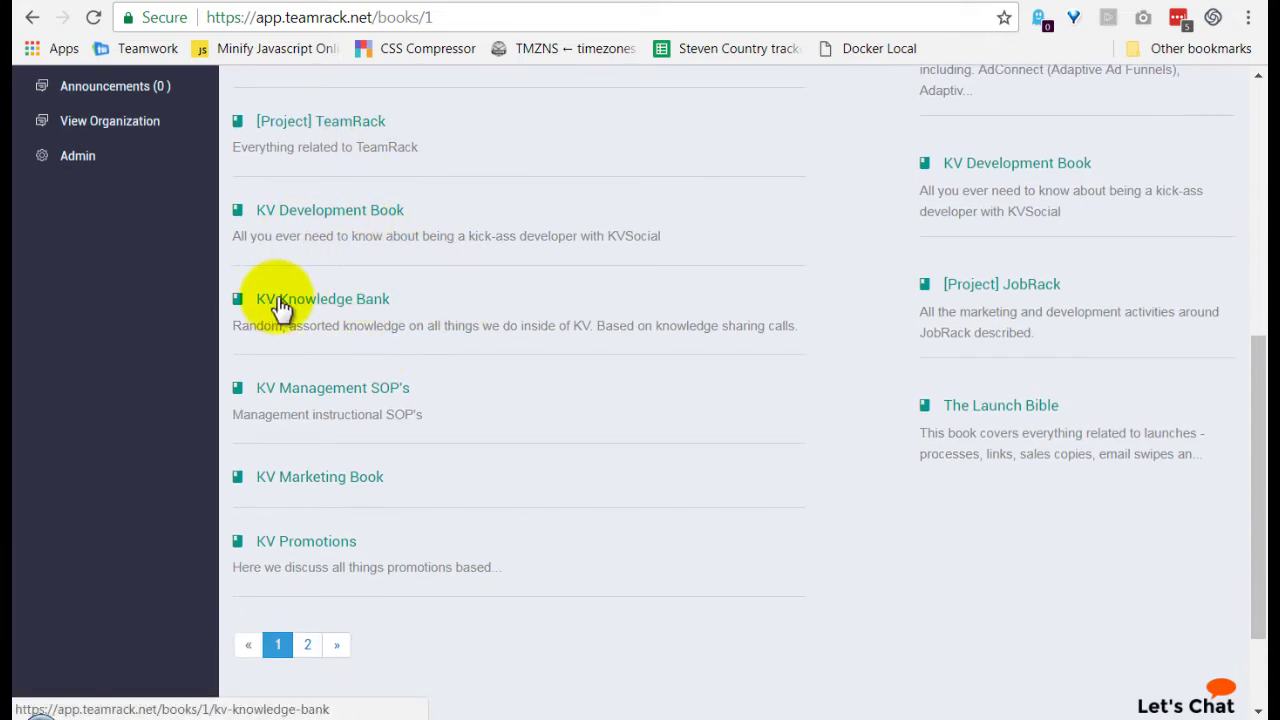
scroll(335, 364, down, 1)
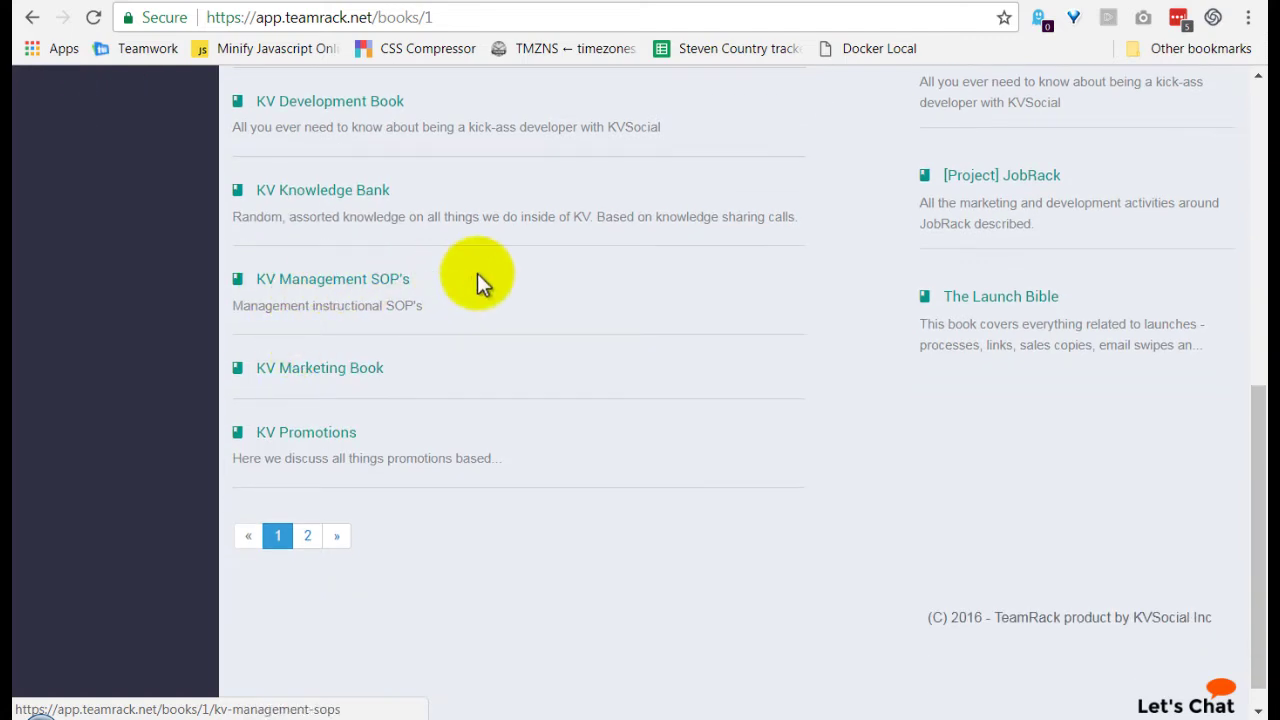
View the second page of the books list and examine the Recently Viewed and Popular Books sections
click(305, 537)
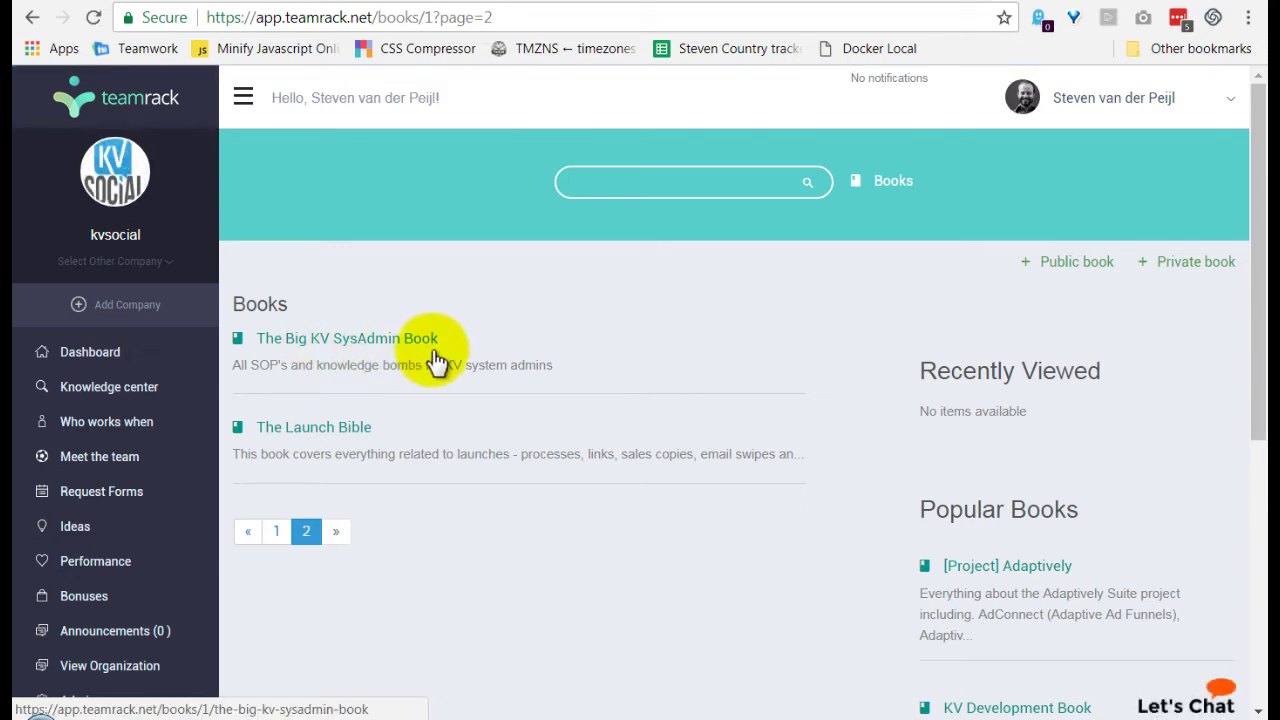
scroll(578, 464, down, 1)
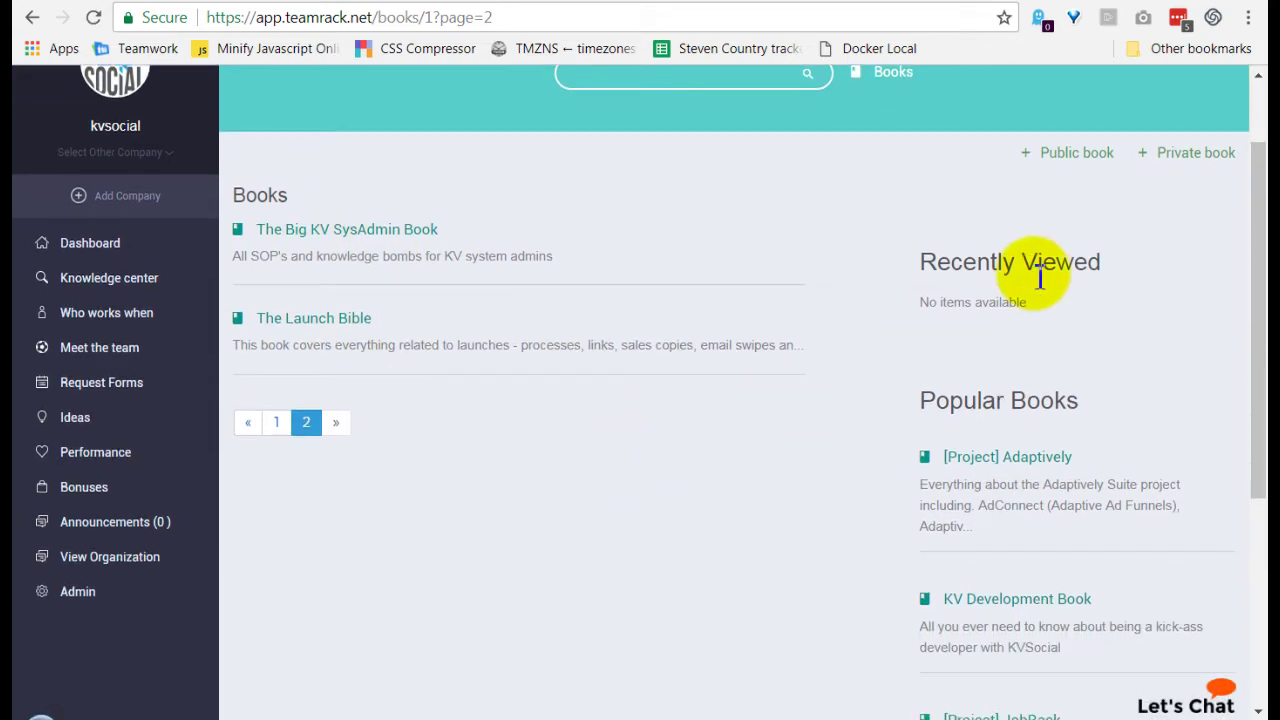
scroll(1036, 398, down, 1)
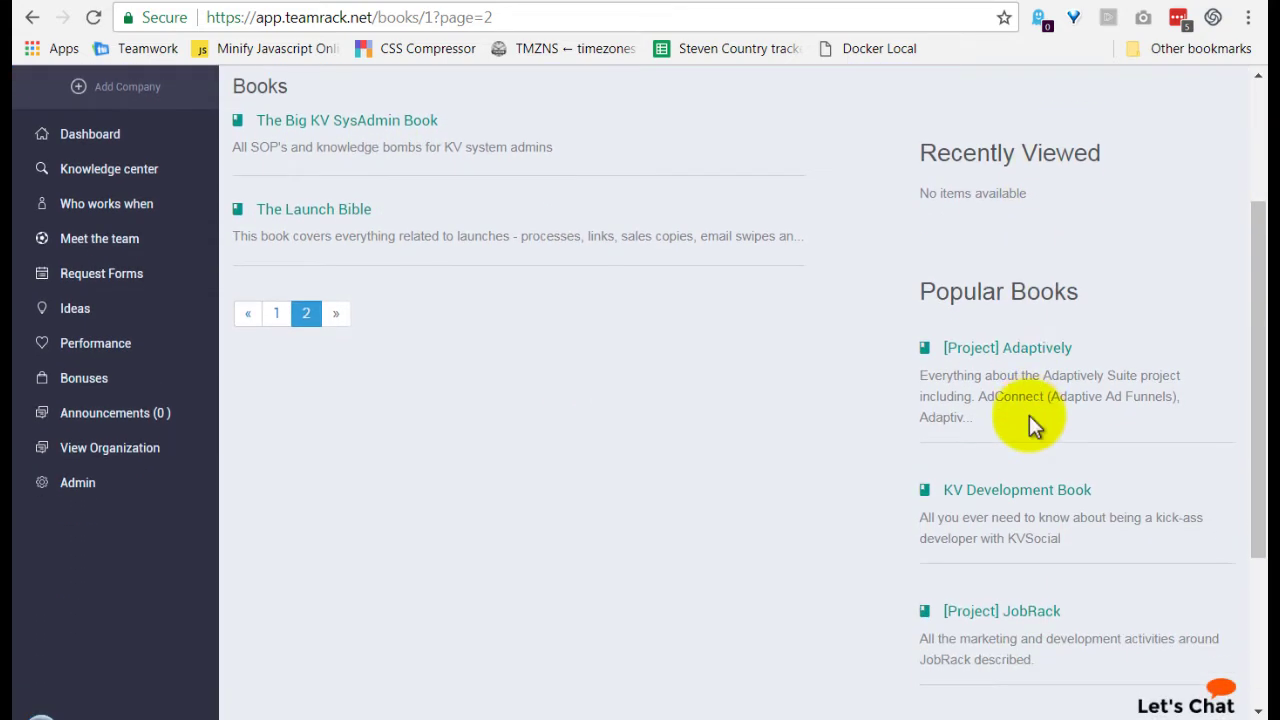
right_click(1035, 145)
click(860, 450)
scroll(943, 434, down, 2)
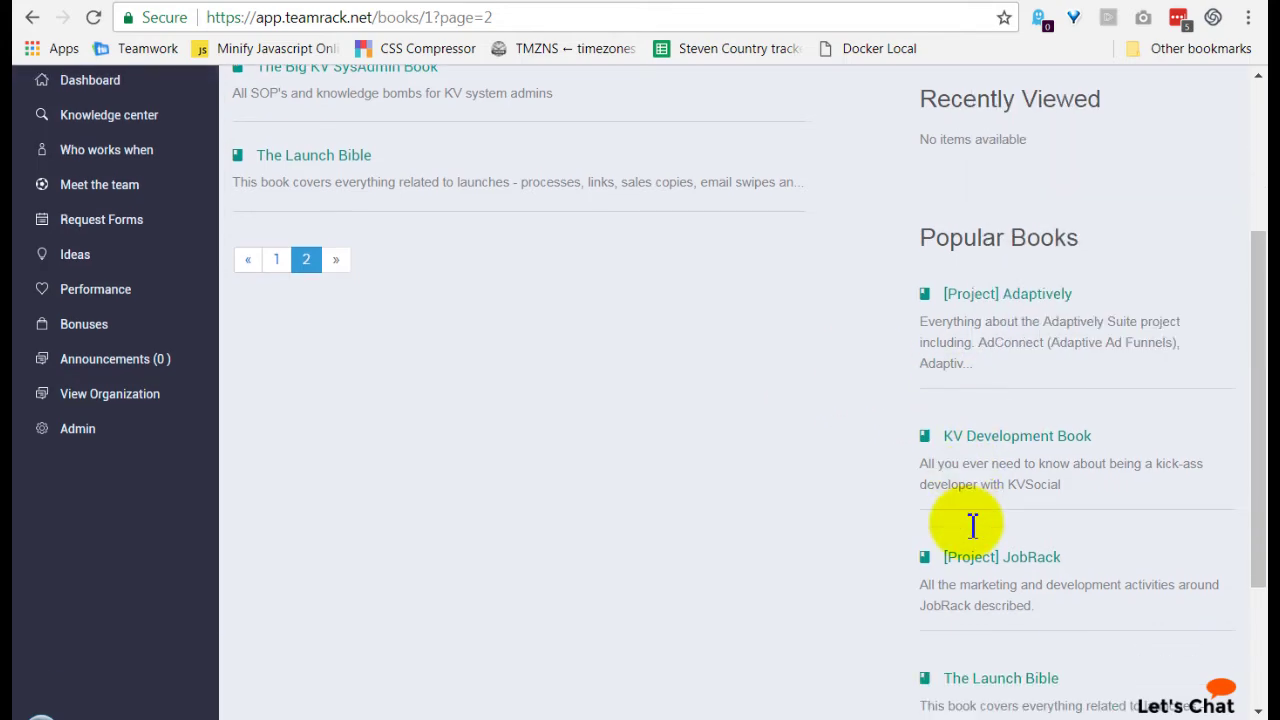
scroll(1005, 484, up, 2)
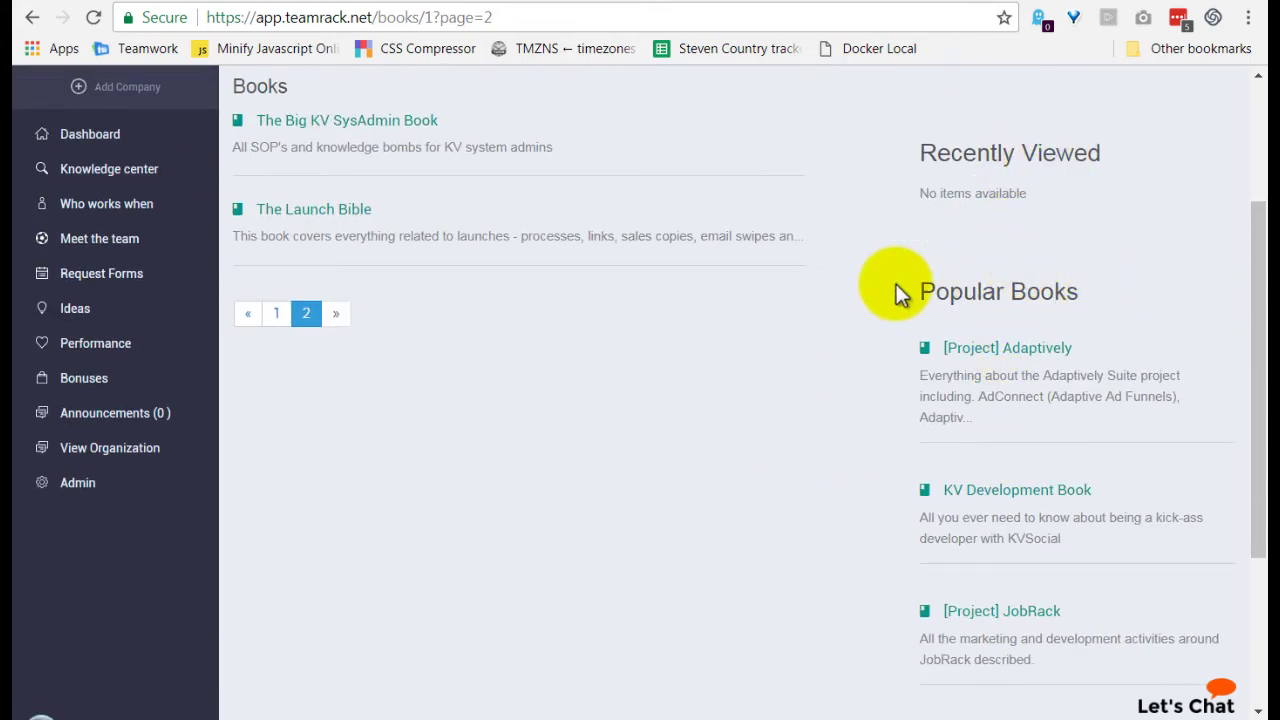
scroll(896, 284, down, 2)
scroll(911, 325, up, 3)
scroll(985, 315, up, 1)
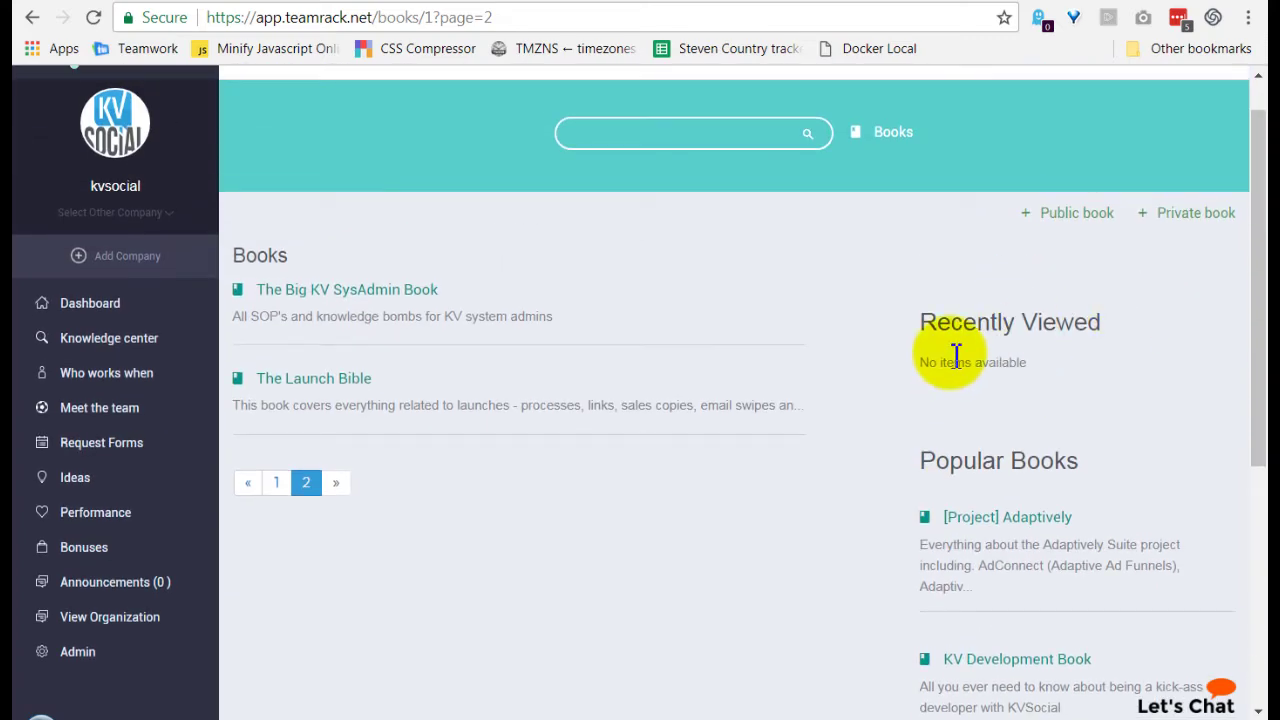
scroll(1045, 340, up, 1)
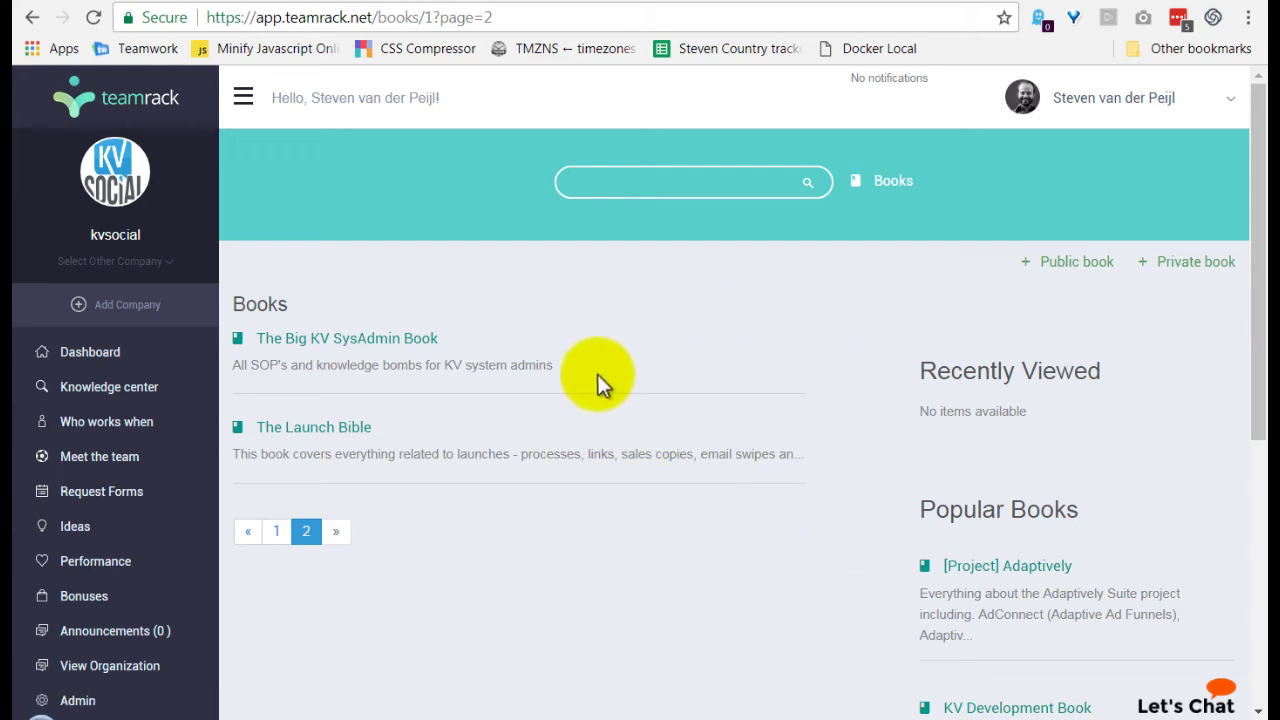
Return to the first page of the books list and open the KV Development Book
click(277, 531)
scroll(611, 408, down, 5)
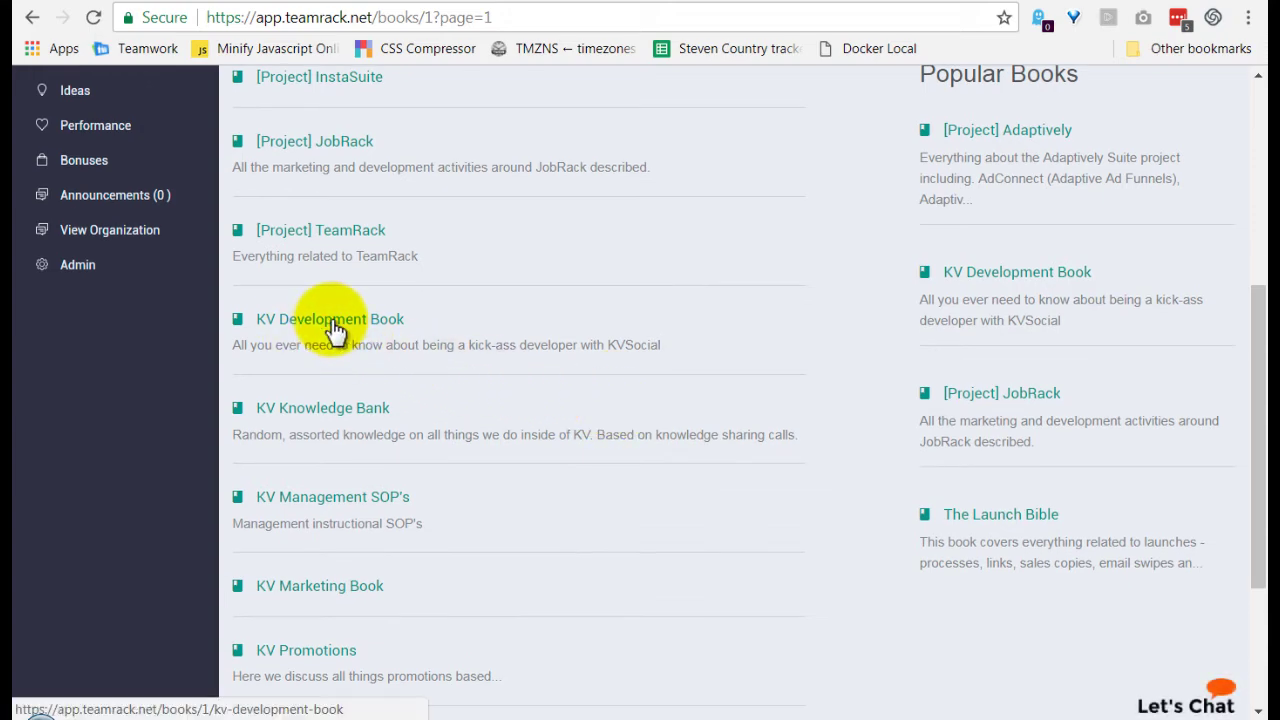
click(338, 318)
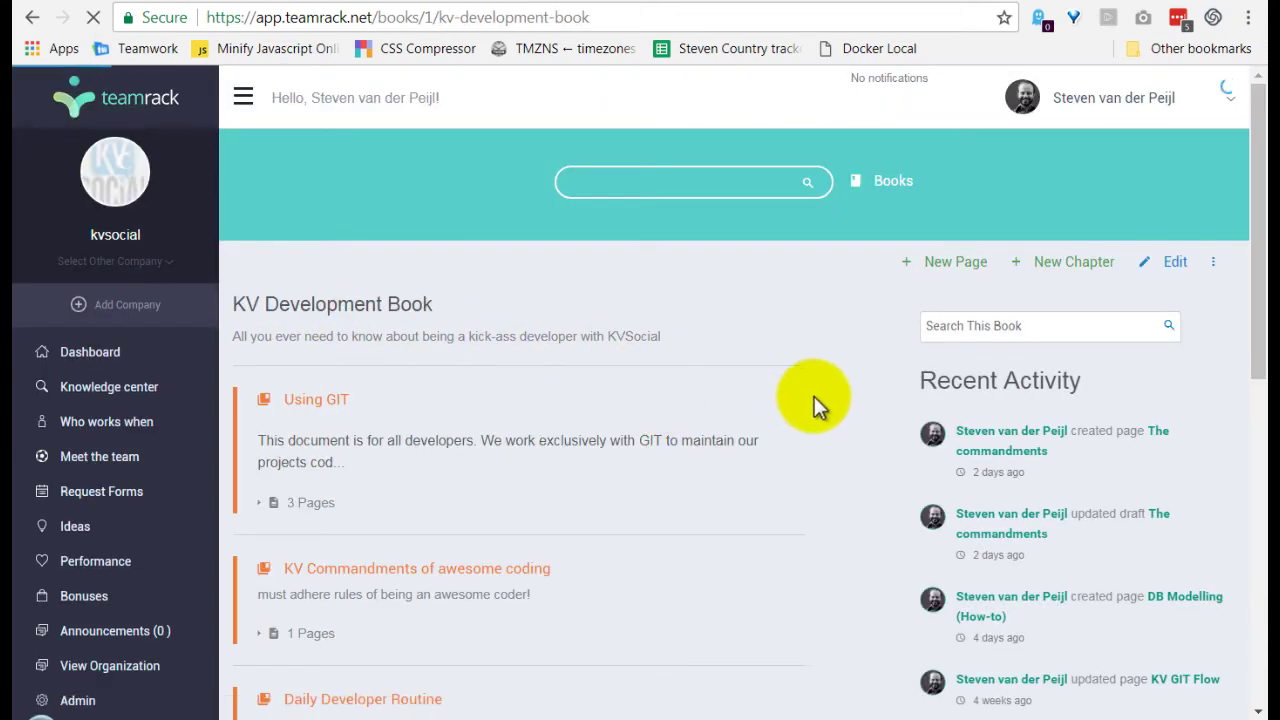
Examine the KV Development Book's chapters, its standalone page and its recent activity
scroll(750, 412, down, 1)
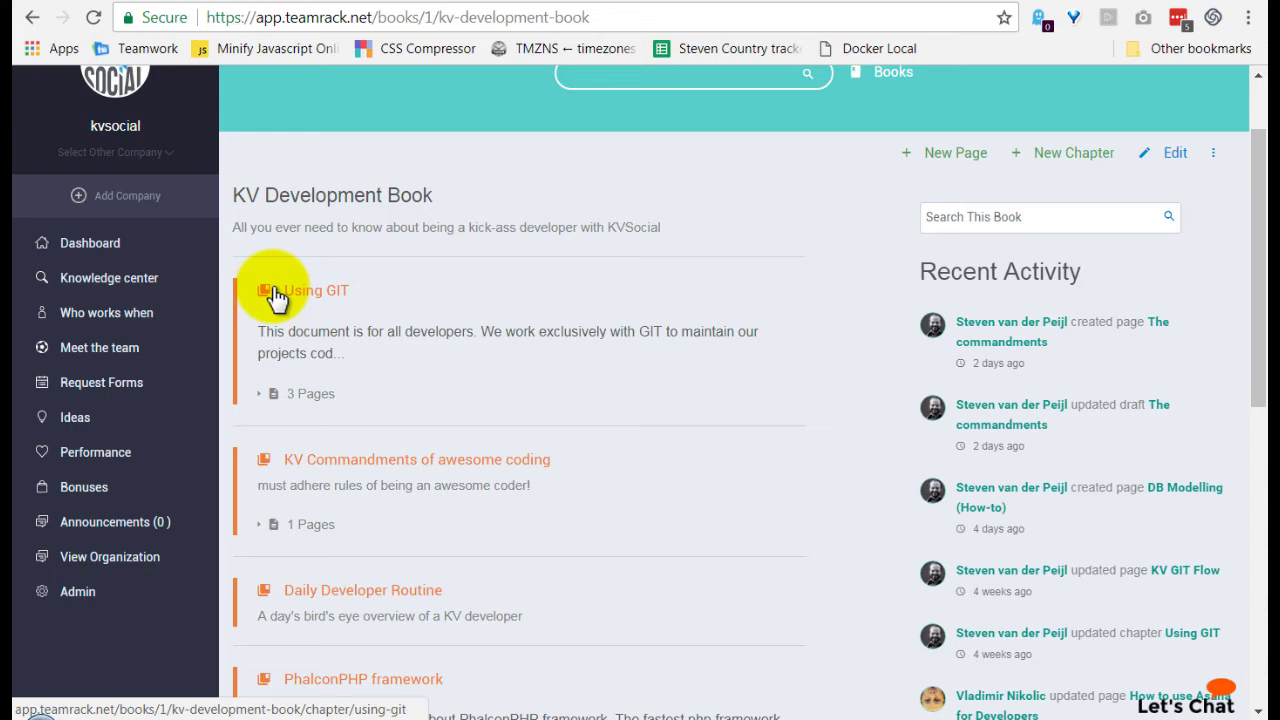
scroll(350, 476, down, 2)
scroll(350, 480, down, 2)
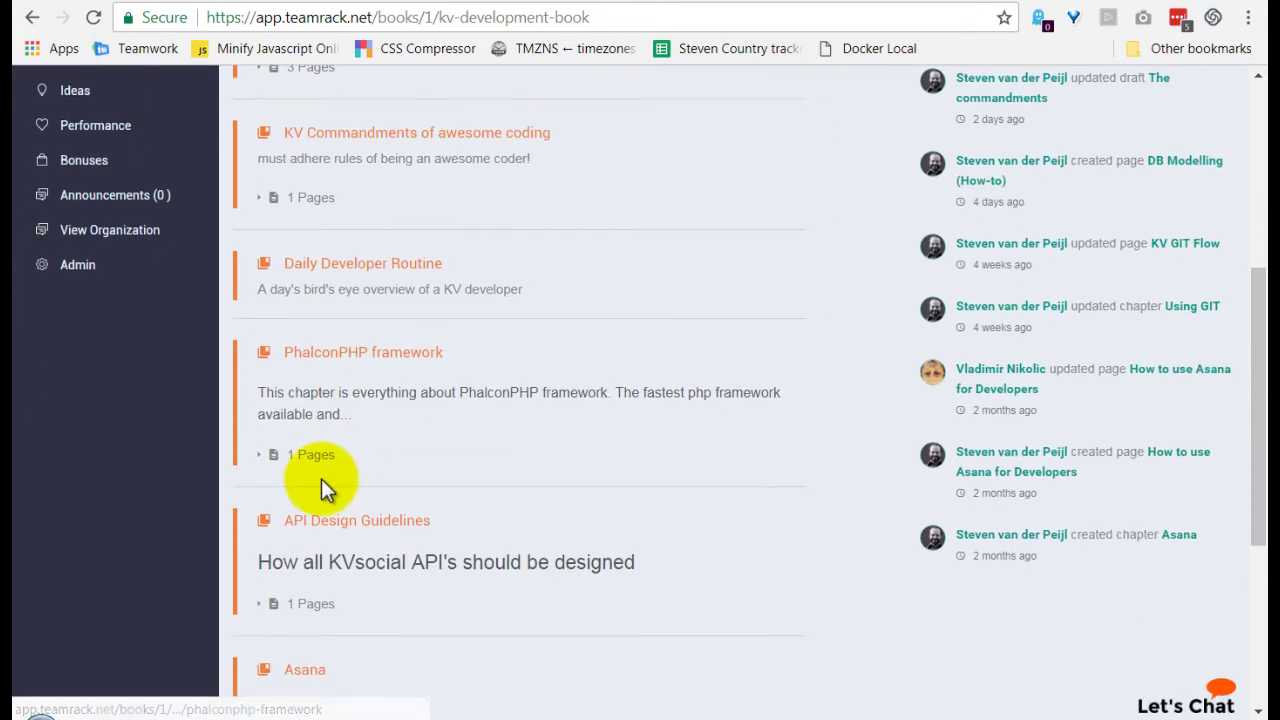
scroll(320, 491, up, 3)
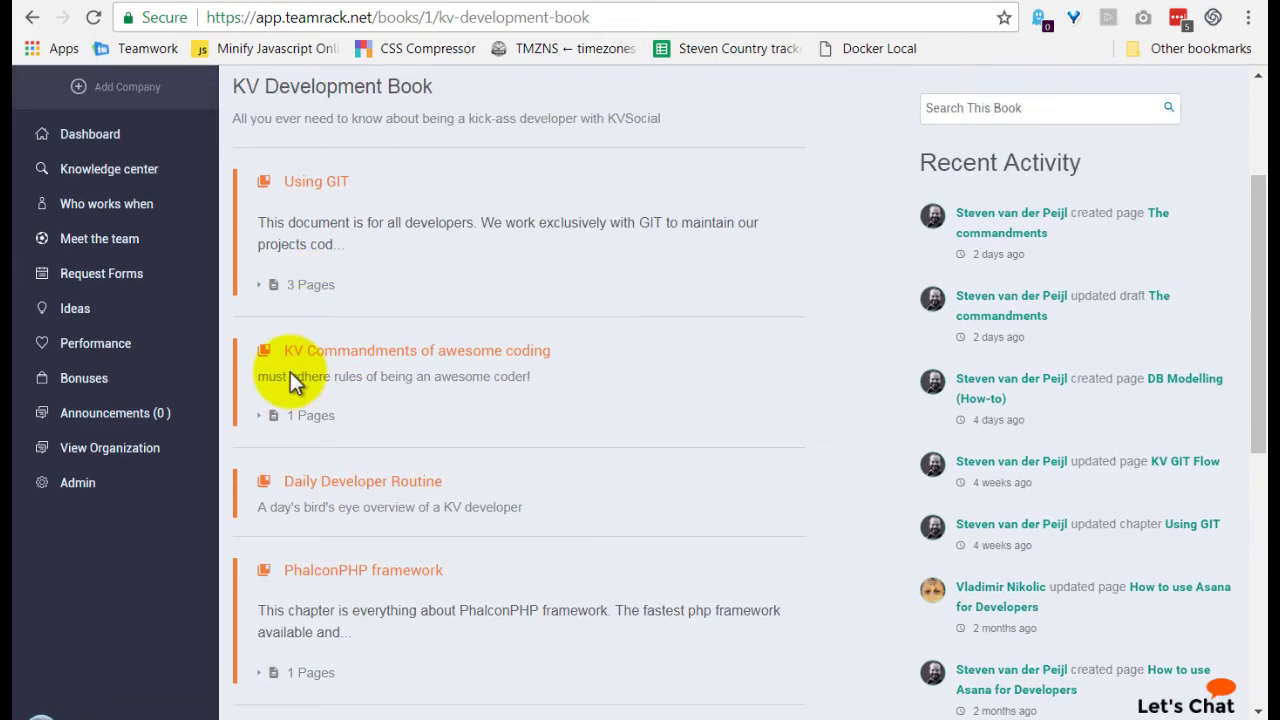
scroll(311, 432, down, 3)
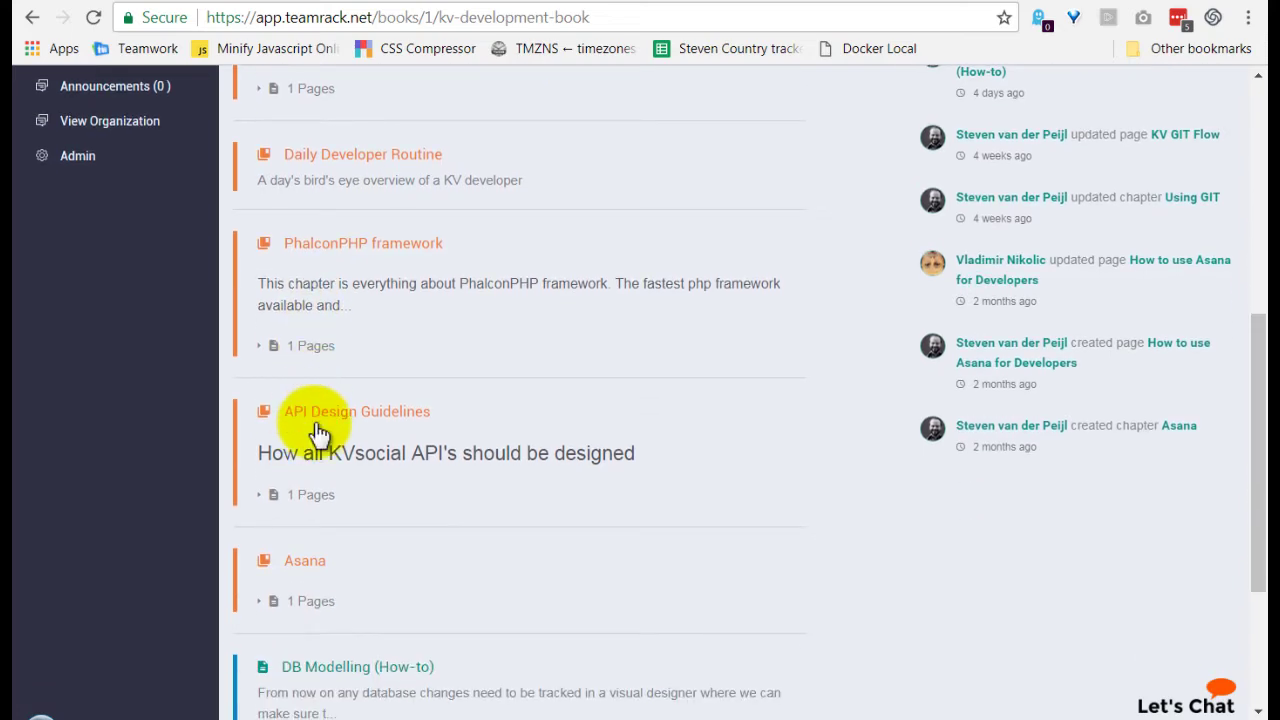
scroll(312, 473, down, 2)
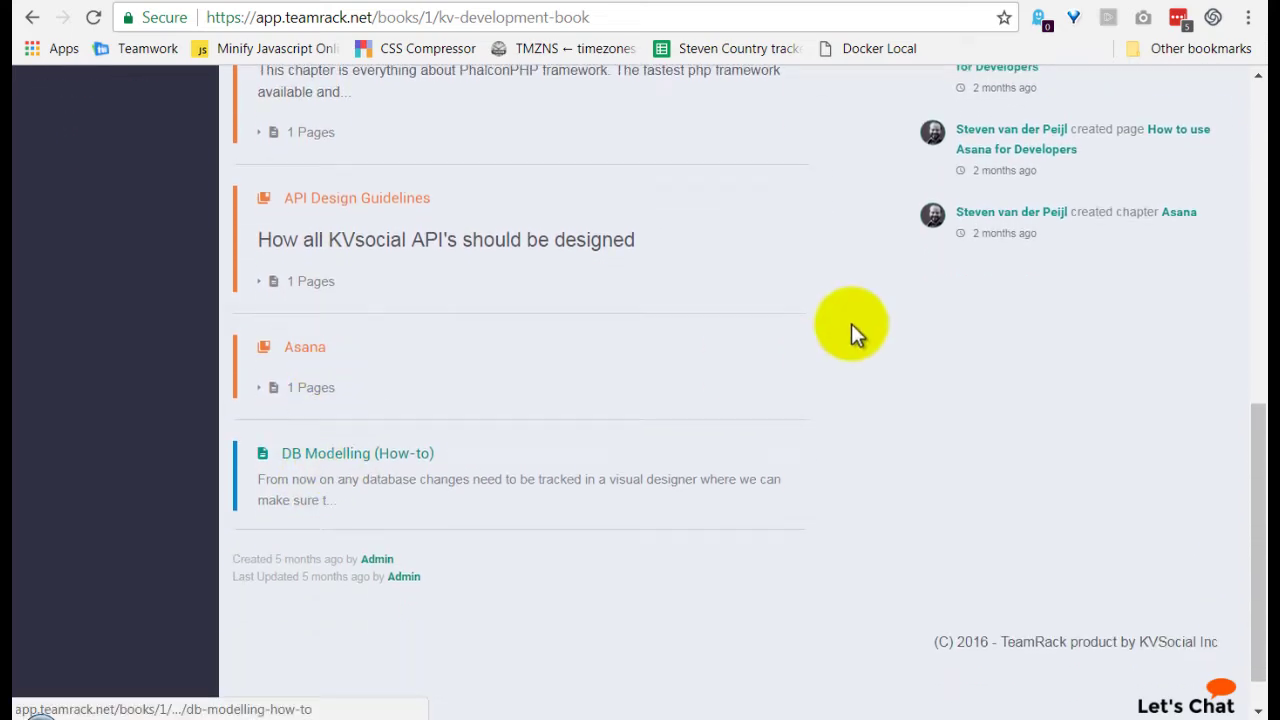
scroll(456, 538, up, 1)
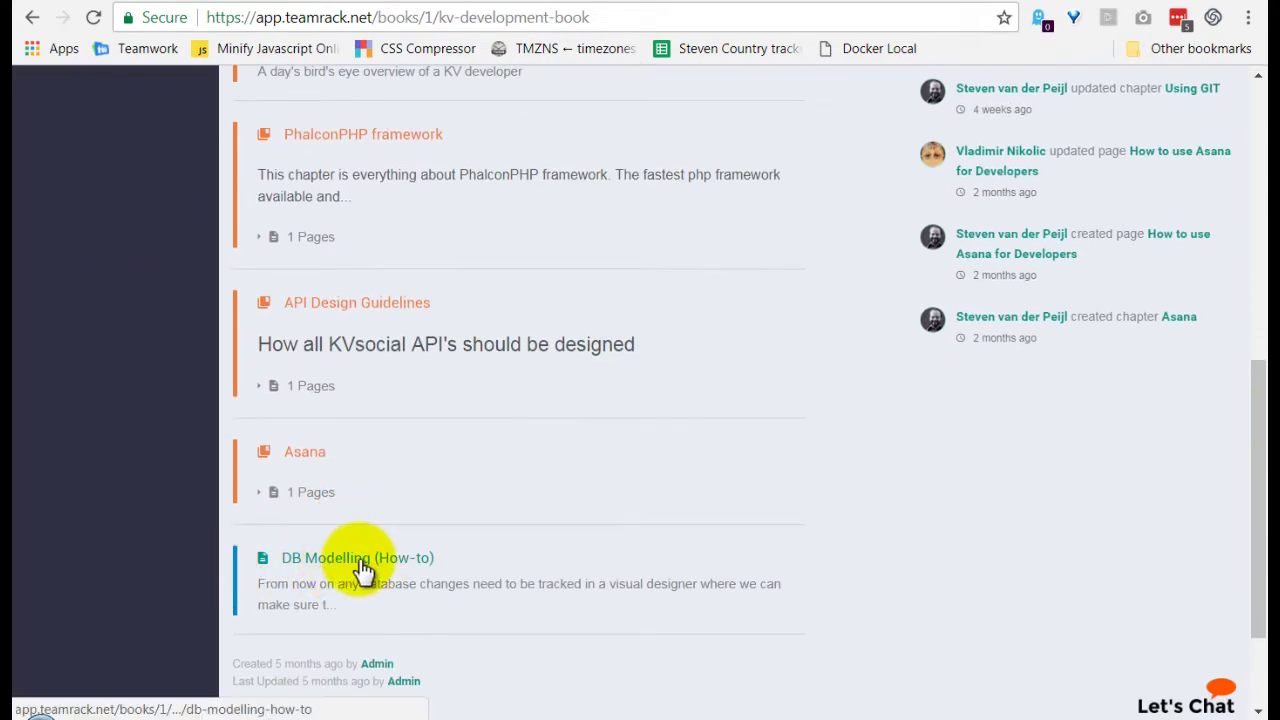
scroll(363, 571, up, 6)
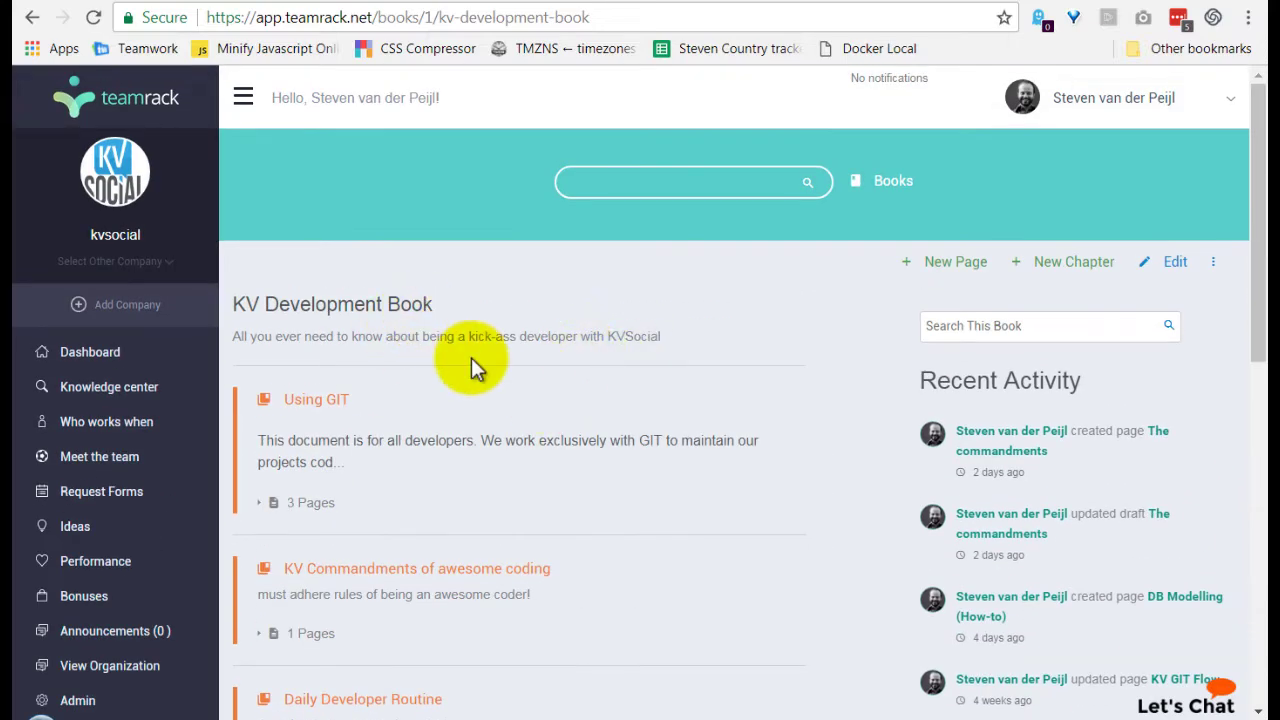
scroll(466, 468, down, 1)
scroll(404, 525, down, 3)
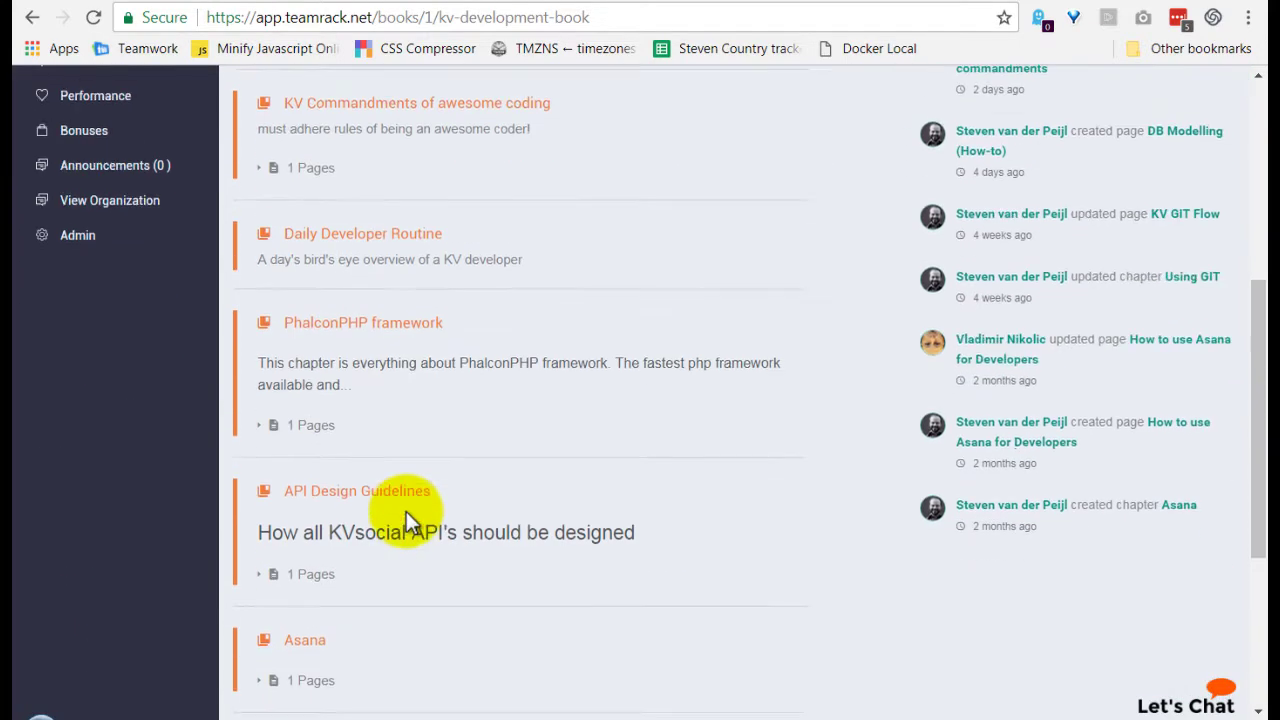
scroll(406, 511, down, 3)
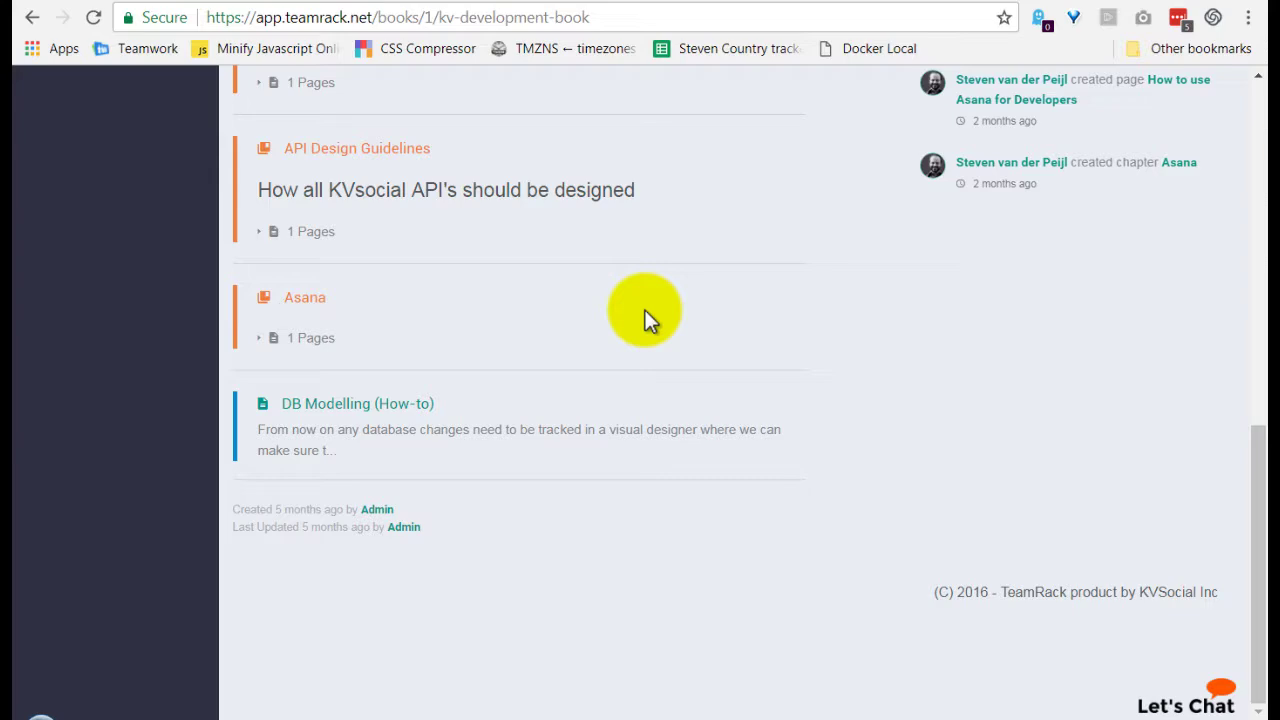
scroll(720, 315, up, 7)
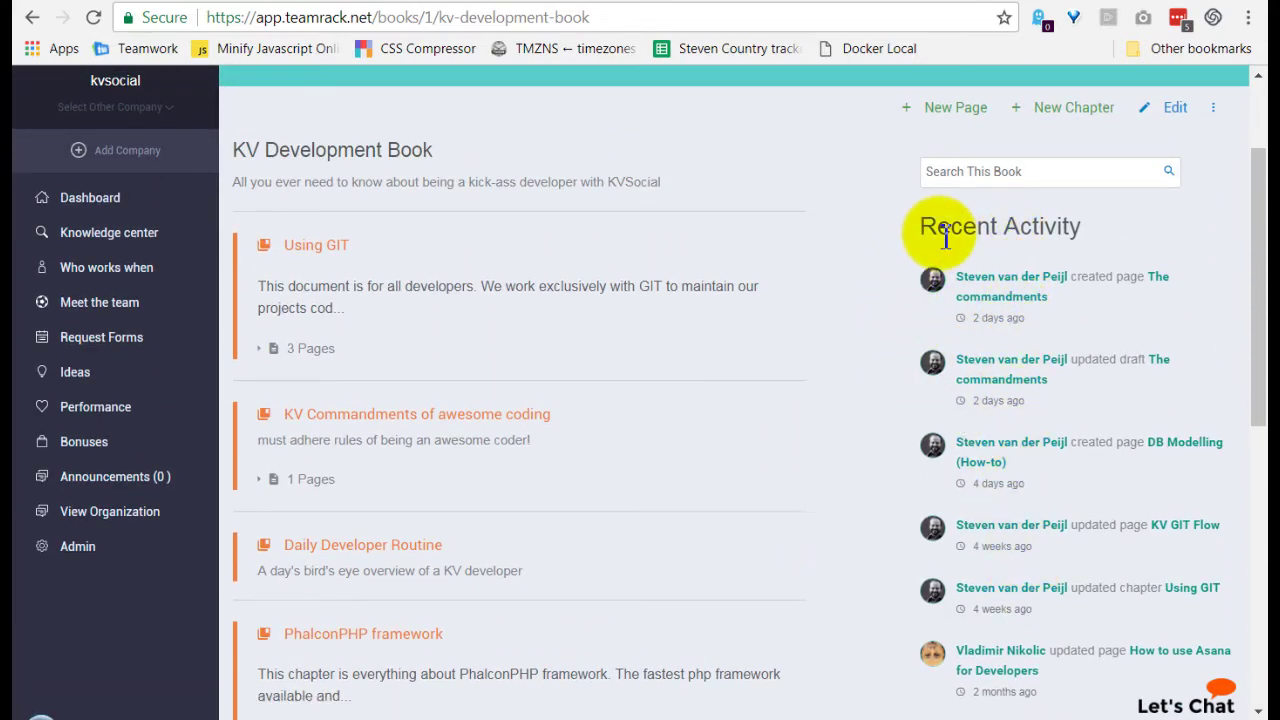
Look at the KV Development Book's additional actions, Sort and Delete, without choosing either
scroll(830, 255, up, 2)
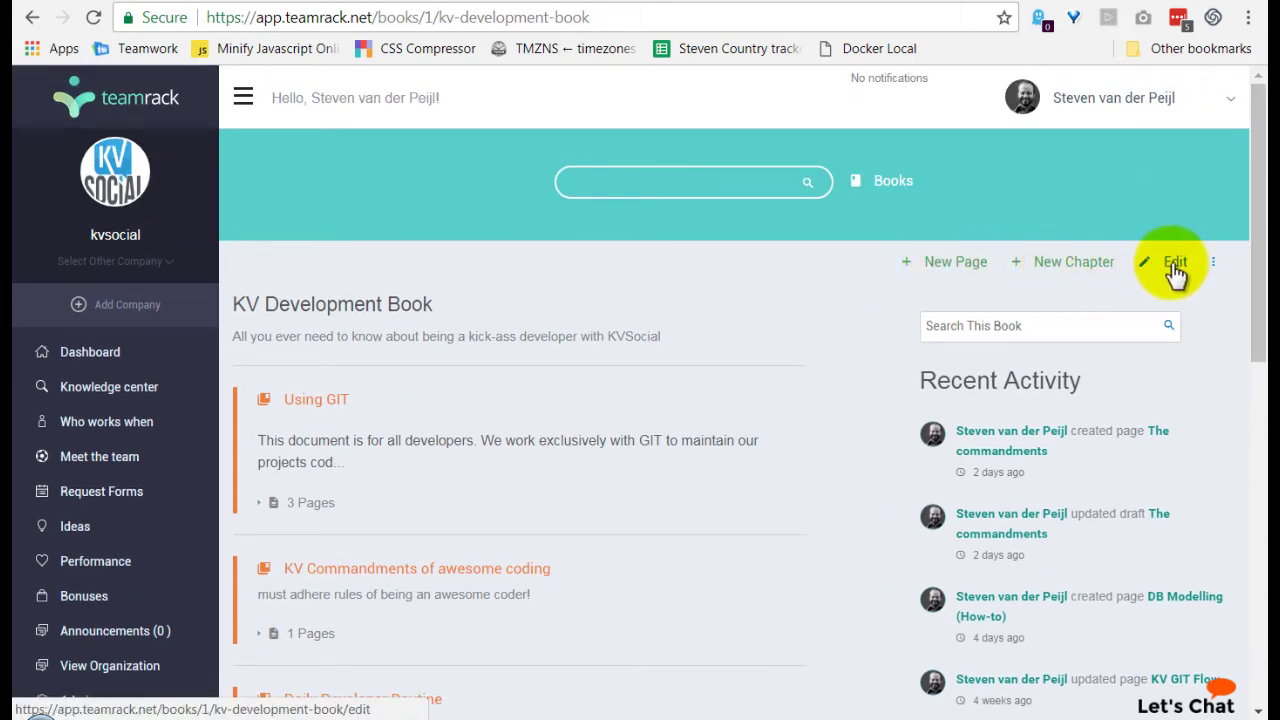
click(1213, 263)
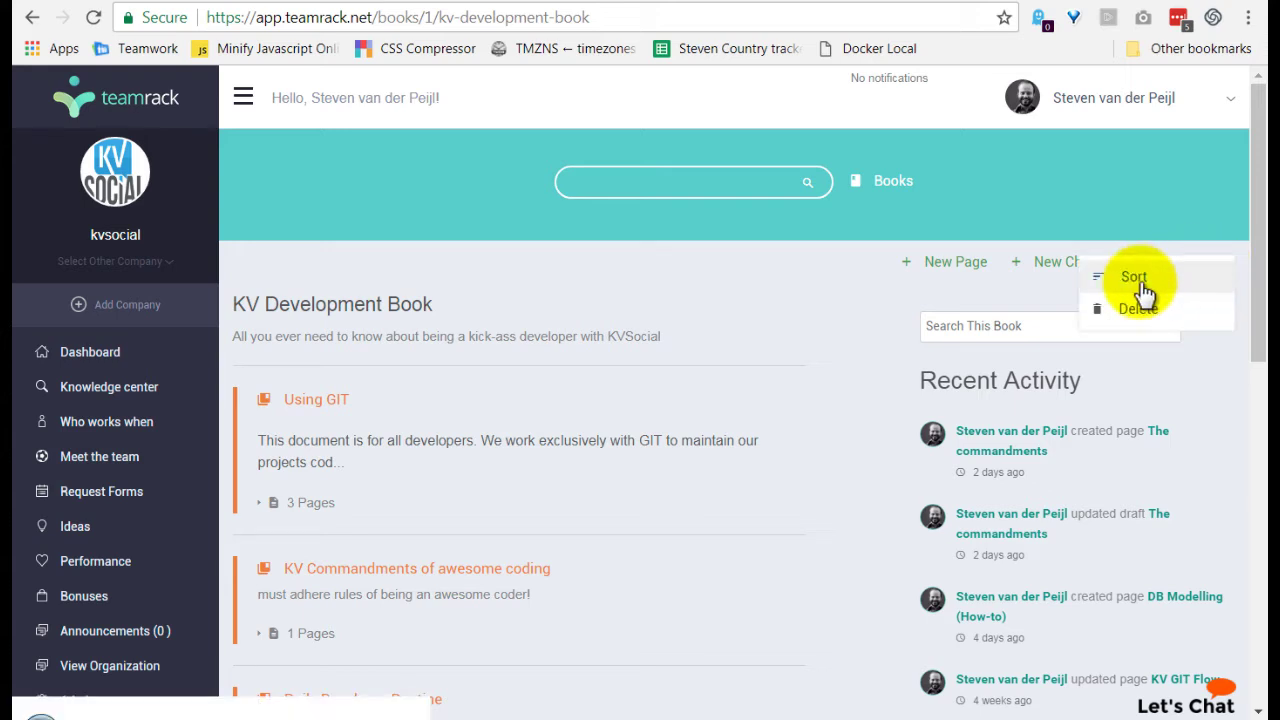
click(881, 339)
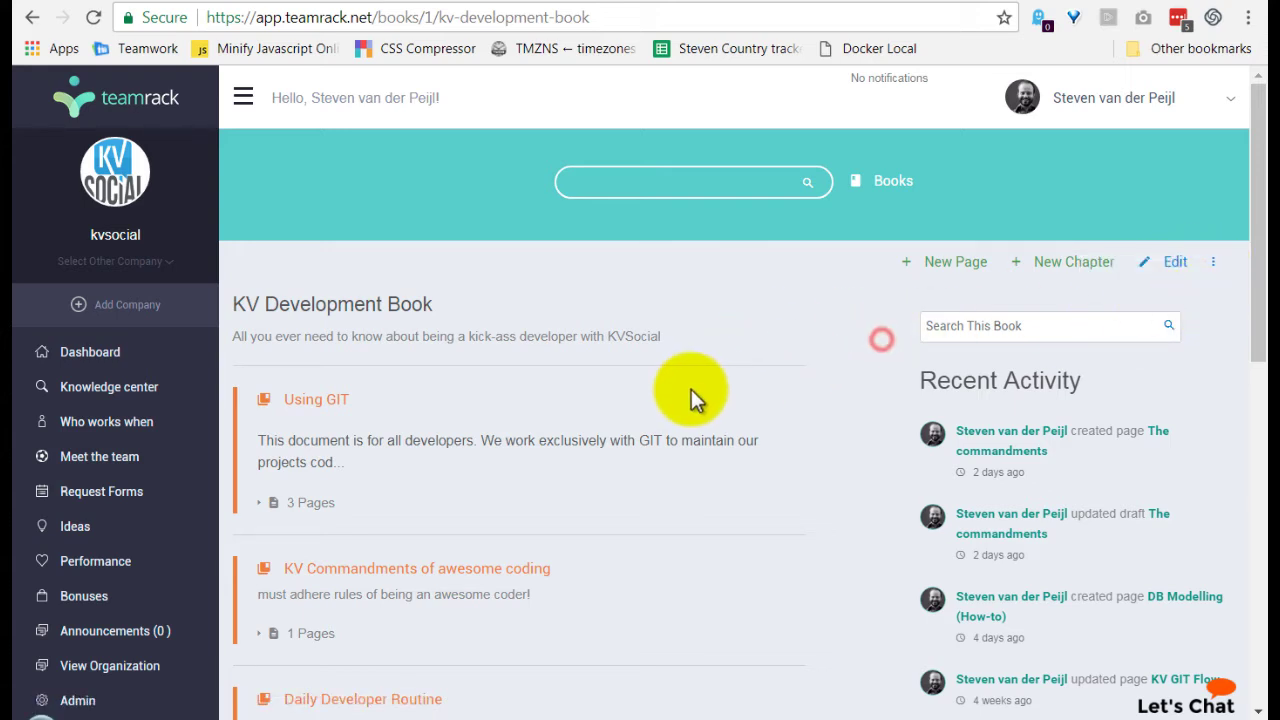
Open the Using GIT chapter and review its introduction, tools used and list of pages
scroll(690, 395, down, 1)
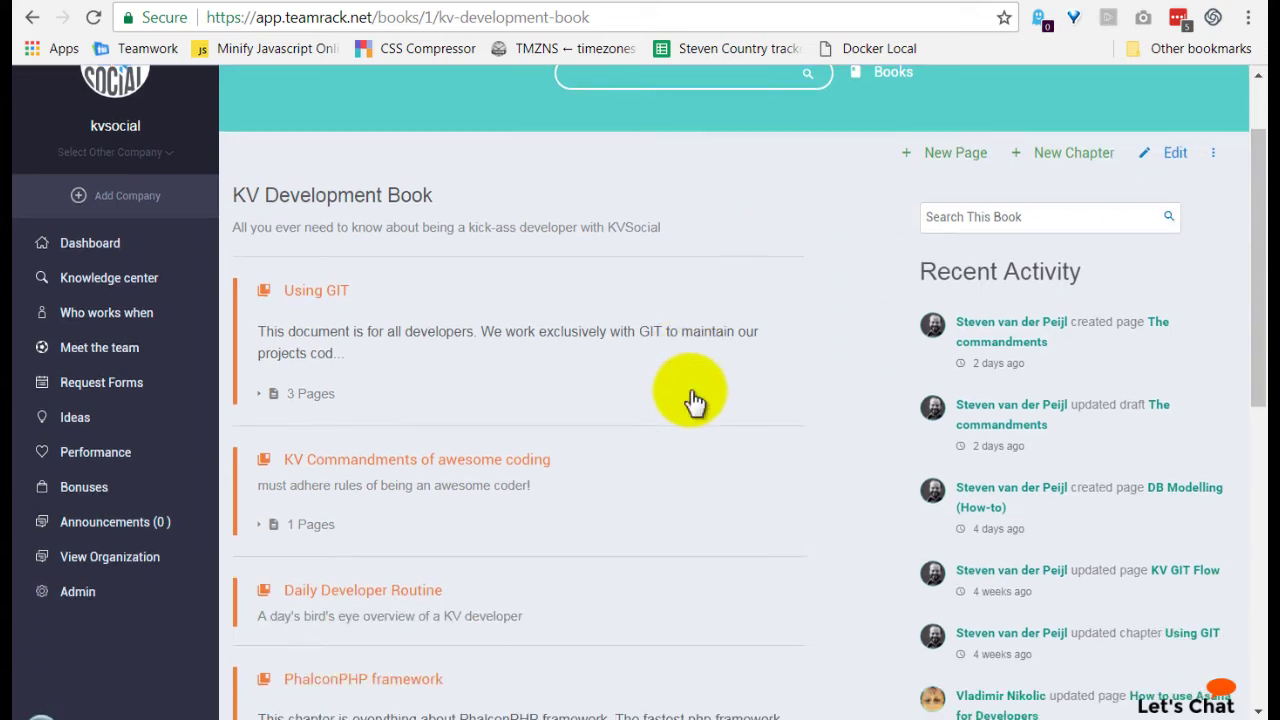
click(315, 295)
scroll(515, 435, down, 2)
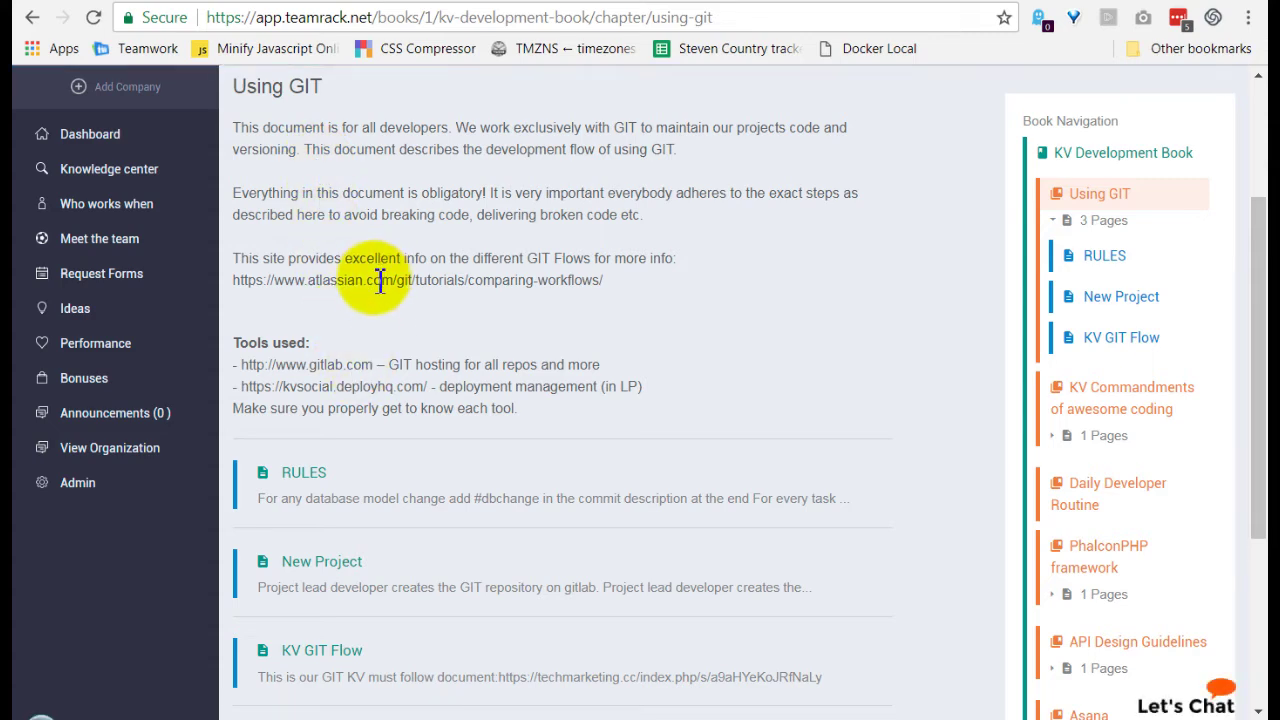
scroll(371, 290, down, 2)
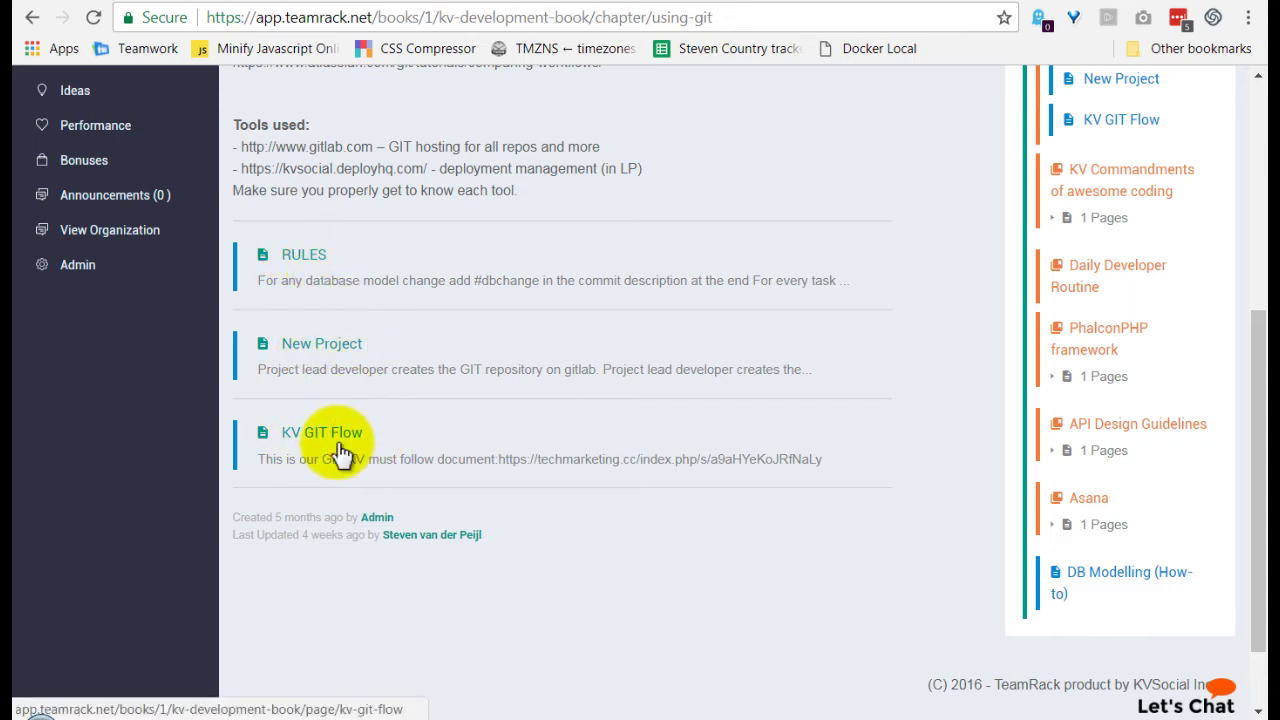
Examine the book navigation beside the Using GIT chapter, including its pages and the other chapters
scroll(393, 440, up, 2)
scroll(395, 433, up, 1)
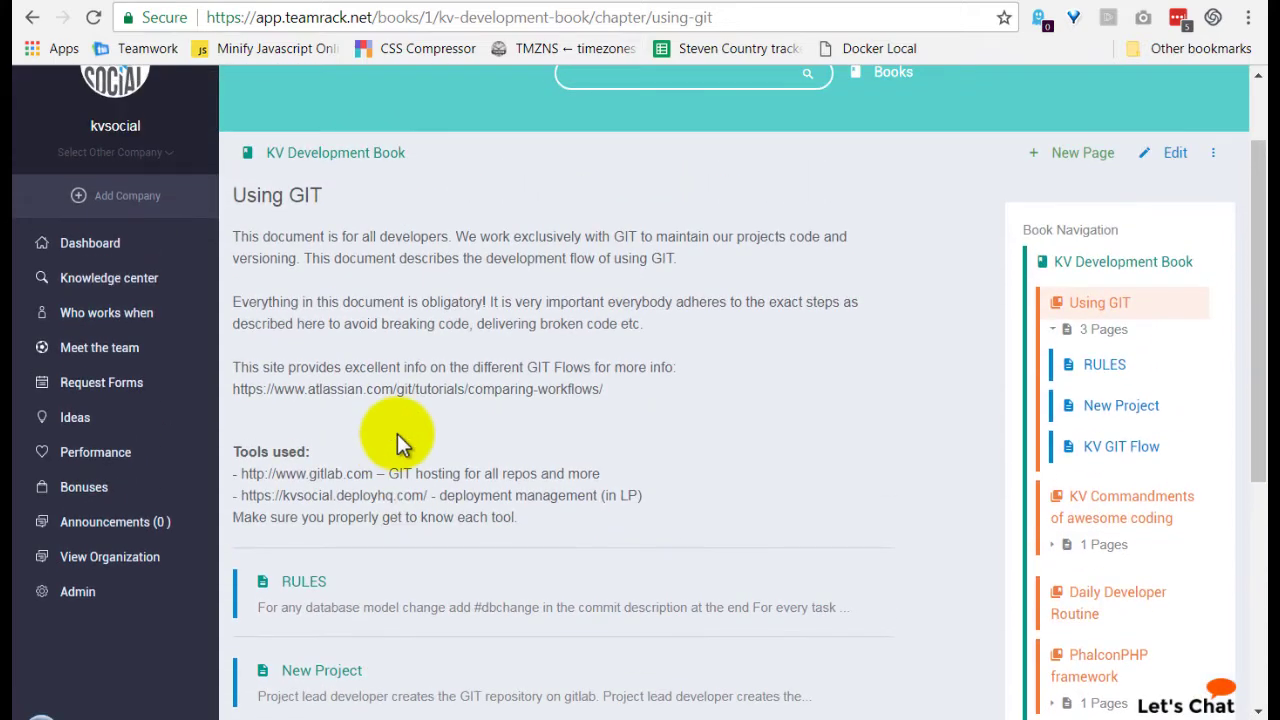
scroll(400, 434, down, 1)
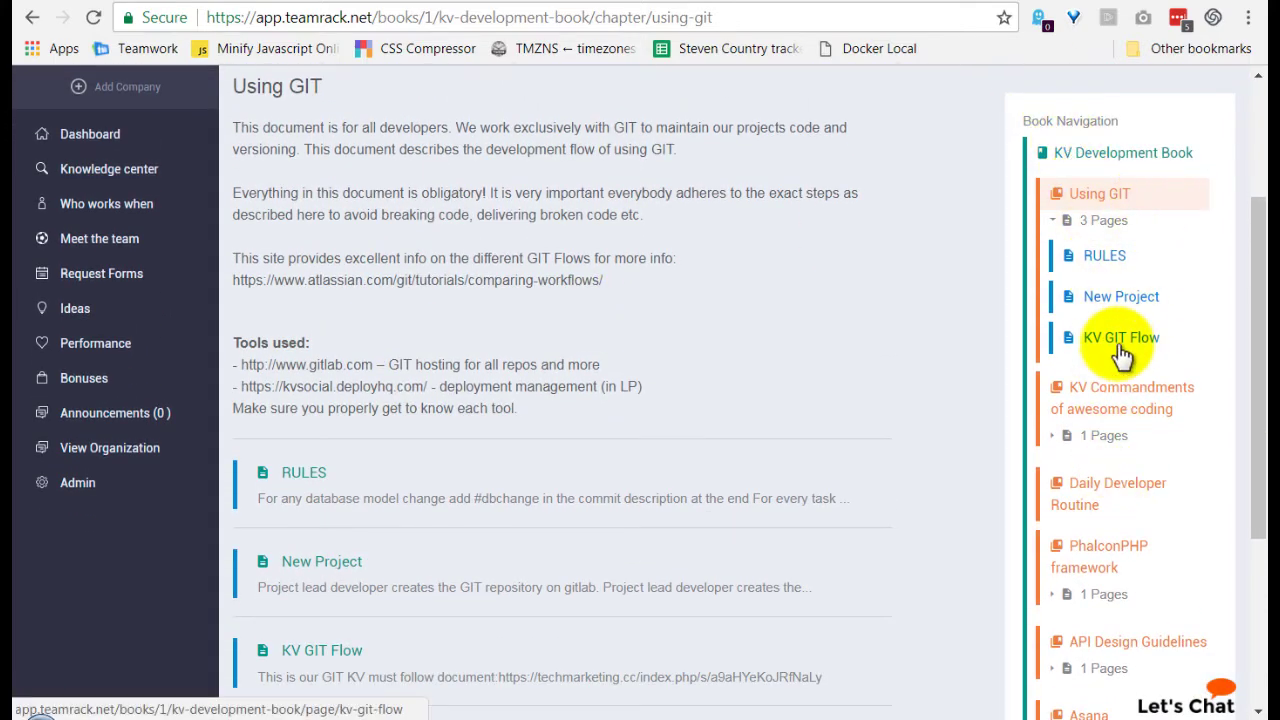
scroll(1120, 360, down, 2)
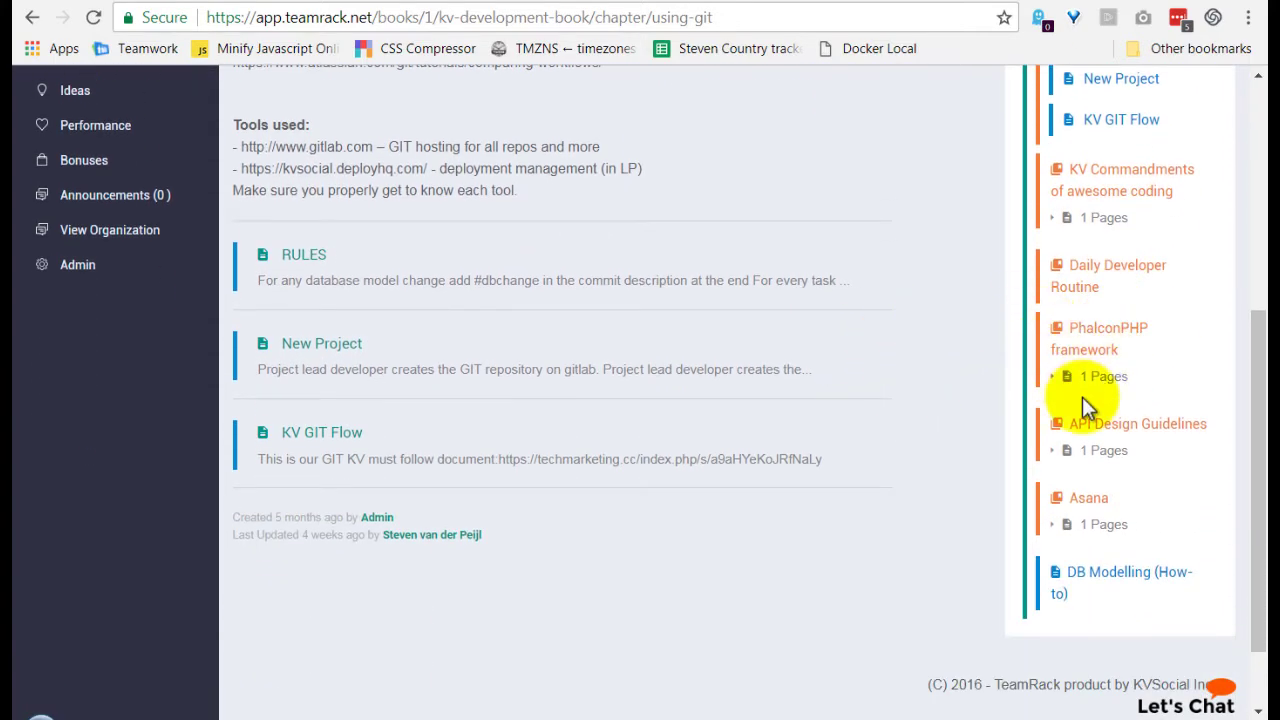
scroll(1090, 392, up, 5)
scroll(860, 340, down, 1)
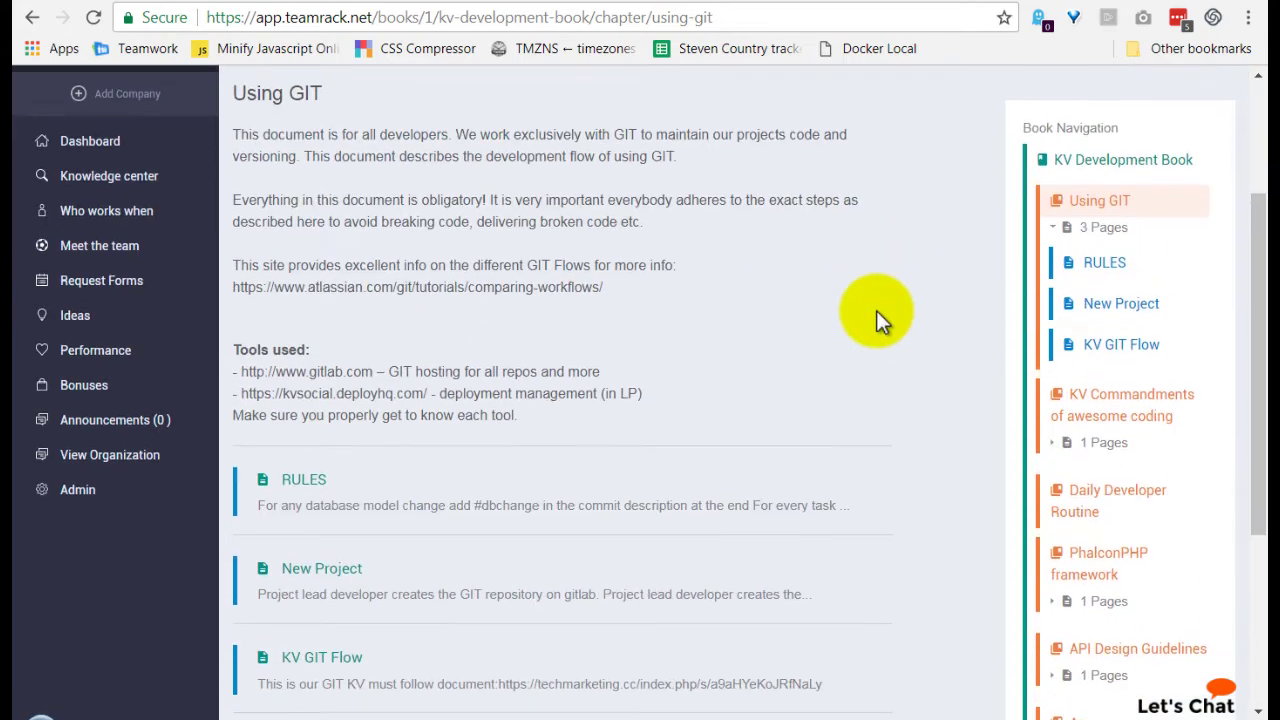
Open the RULES page of the Using GIT chapter and review its content and available page actions
scroll(876, 310, up, 1)
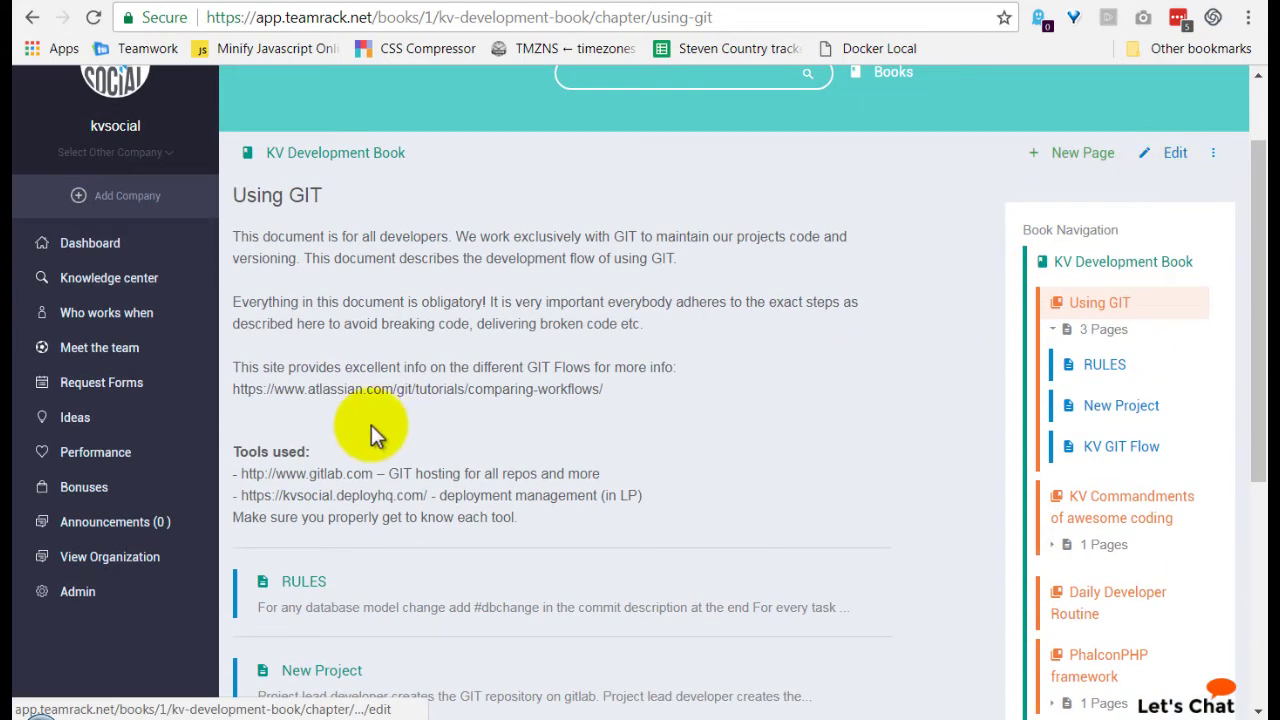
scroll(371, 425, down, 1)
click(303, 485)
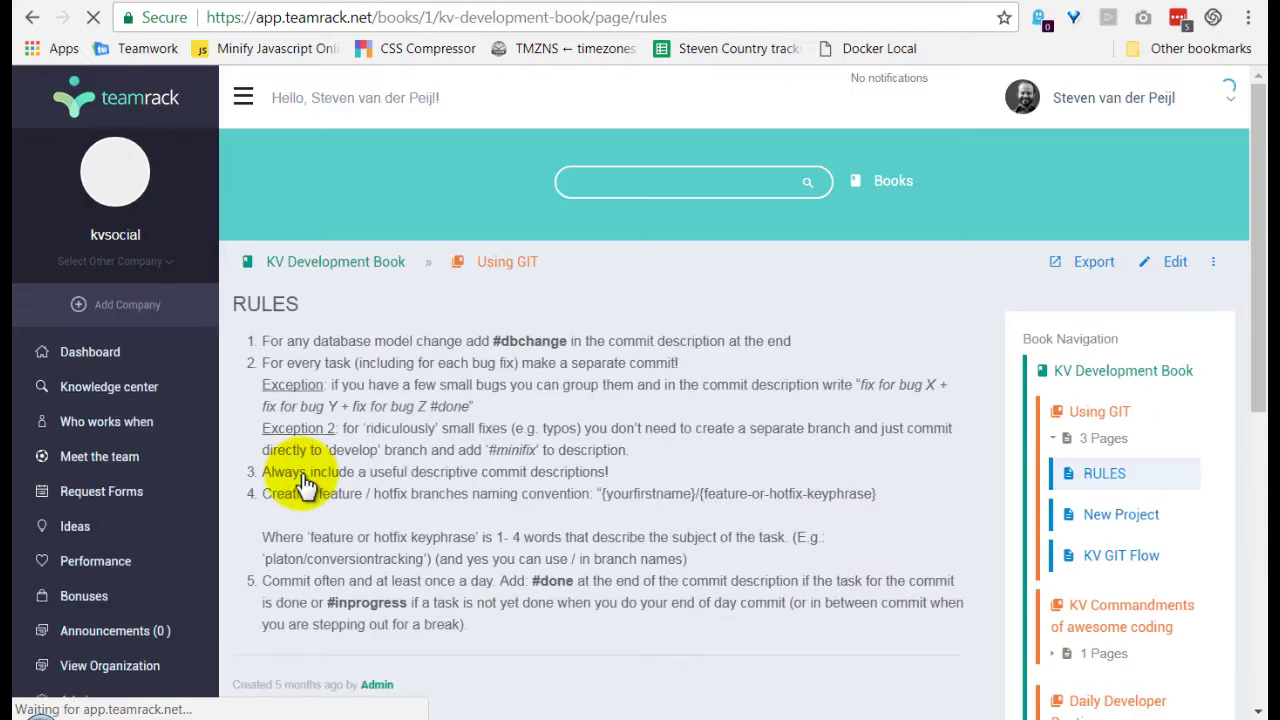
scroll(614, 411, down, 2)
scroll(489, 294, up, 2)
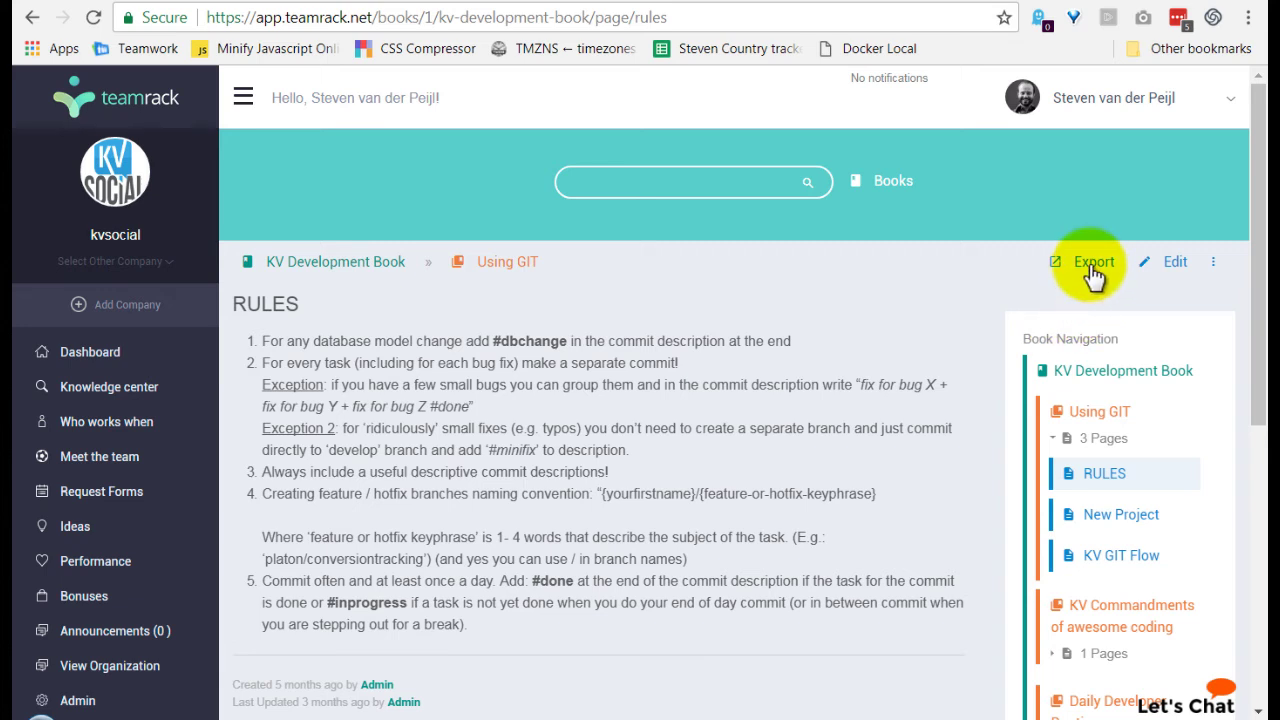
Open the RULES page for editing and collapse the main side menu to give the editor more width
click(1177, 264)
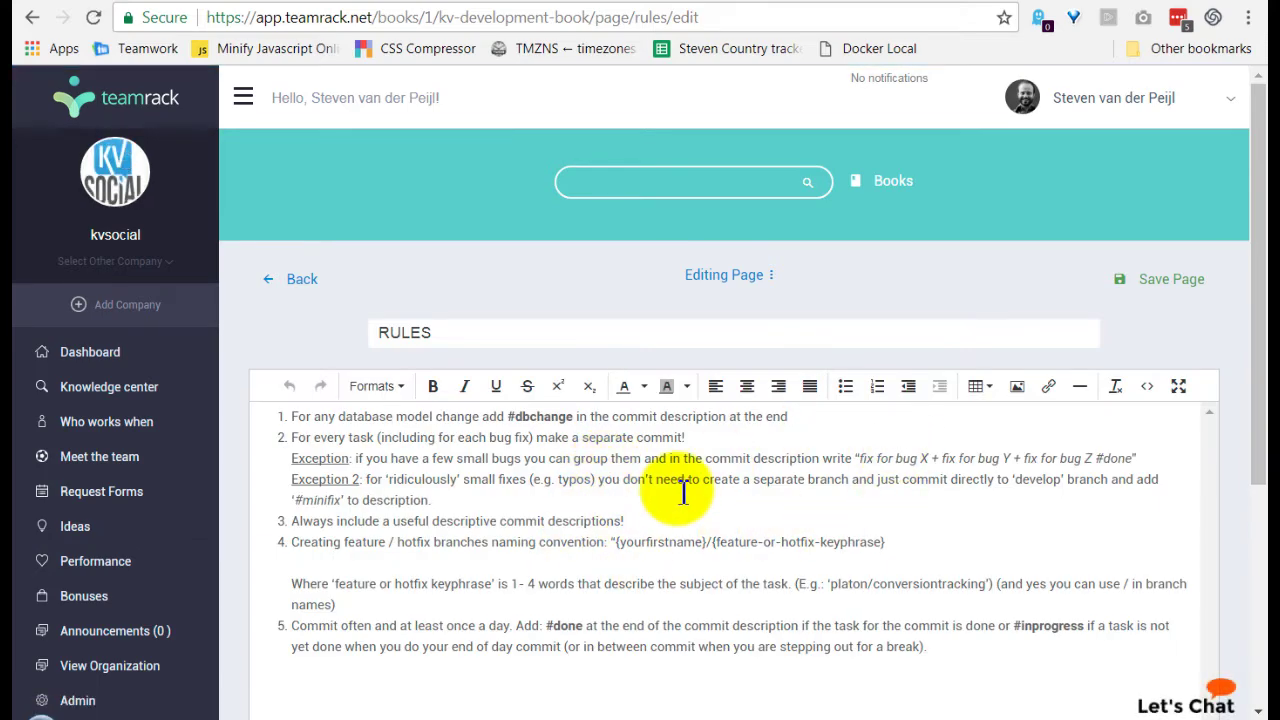
scroll(683, 490, down, 1)
scroll(612, 445, up, 1)
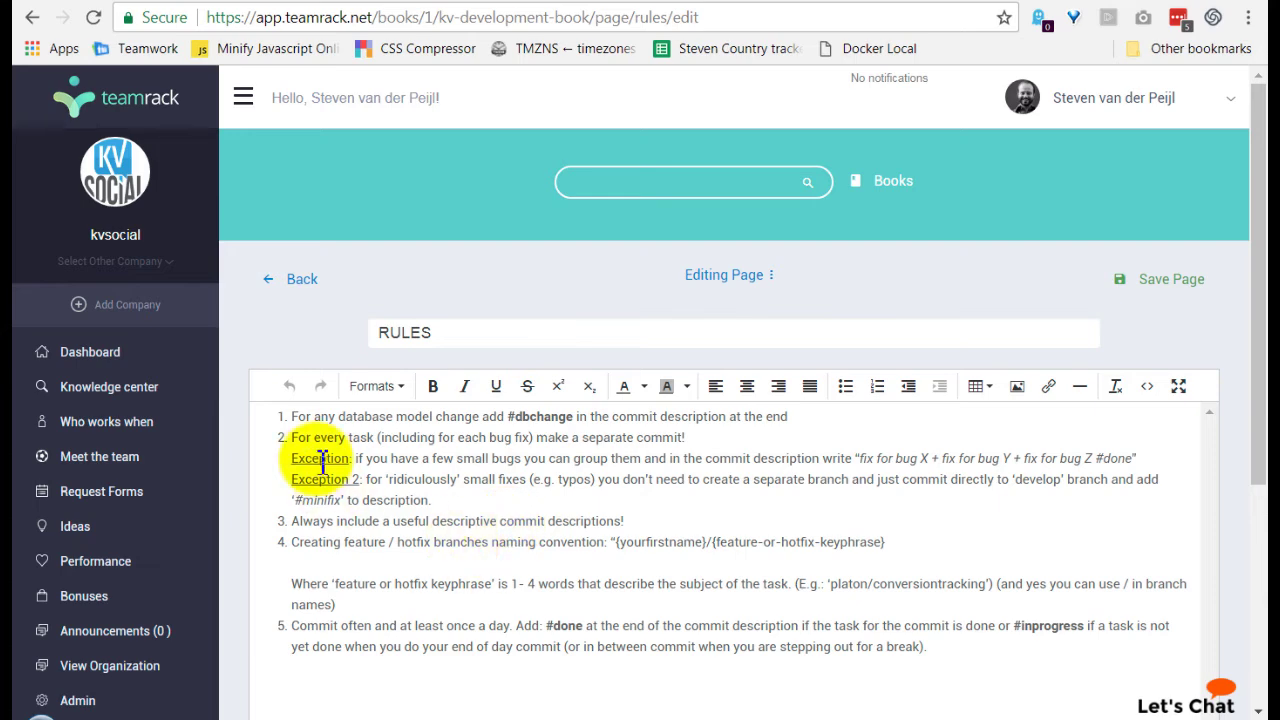
click(243, 98)
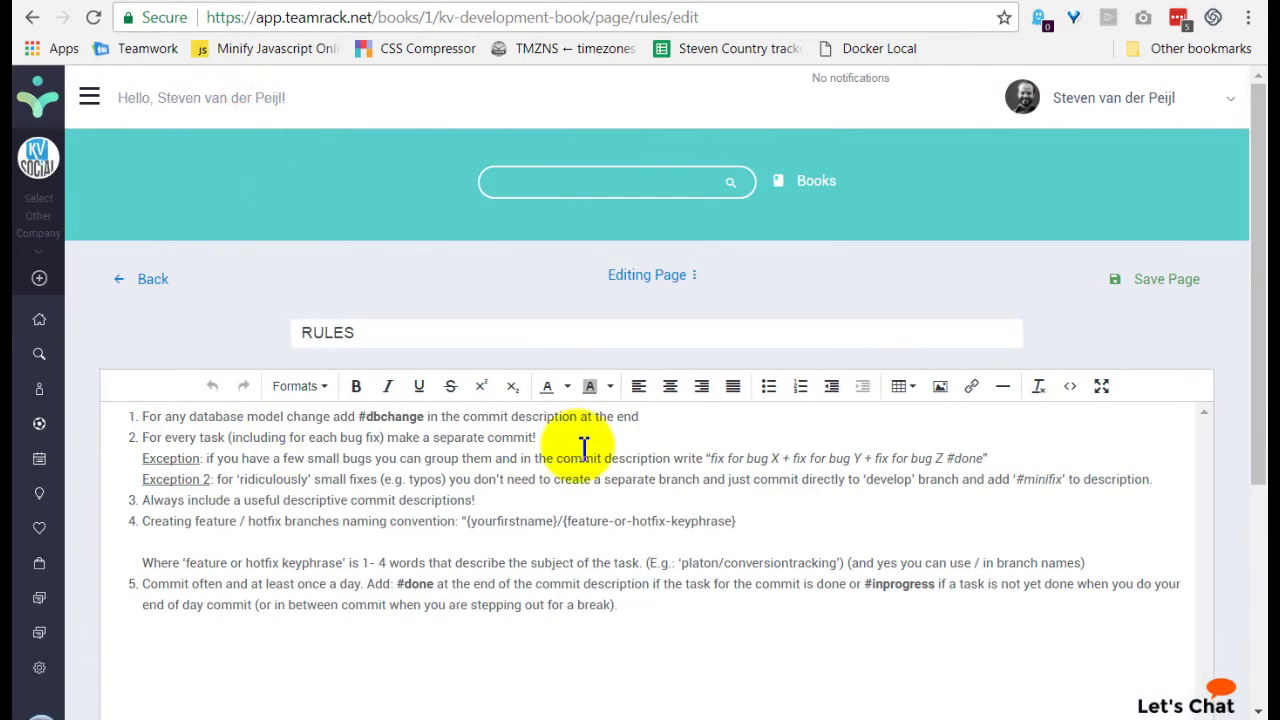
scroll(561, 510, down, 1)
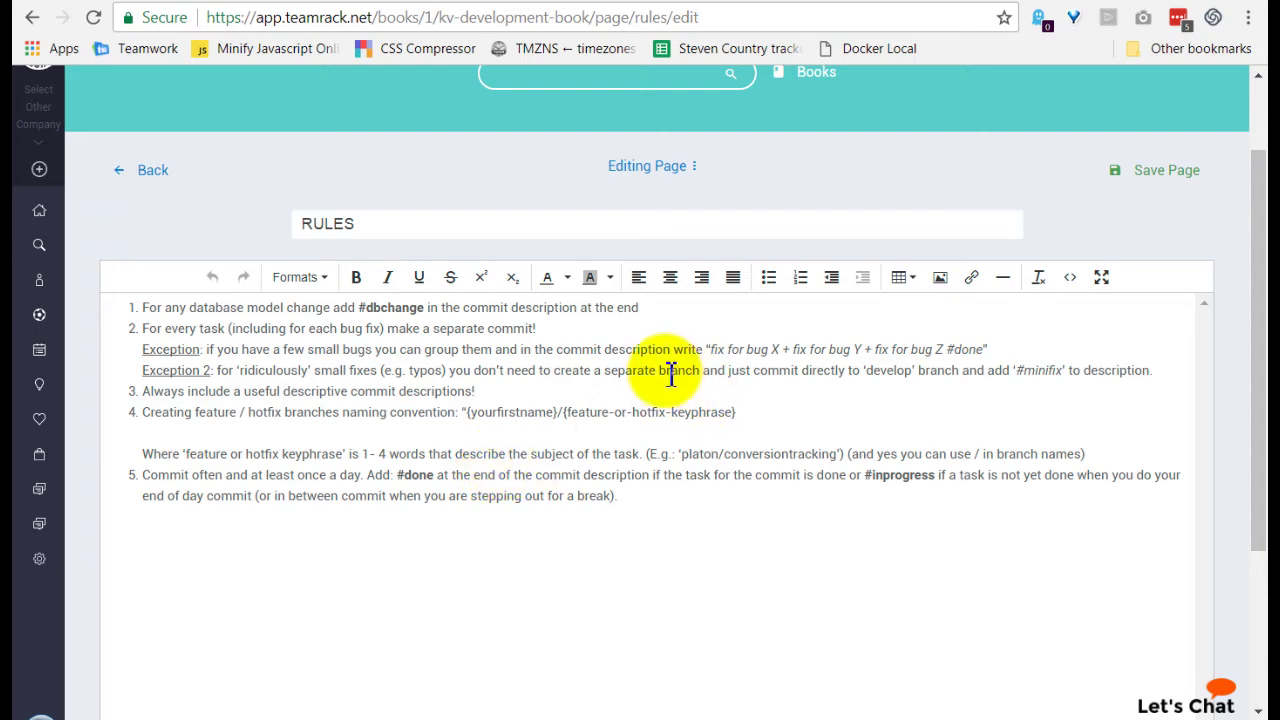
scroll(672, 377, up, 1)
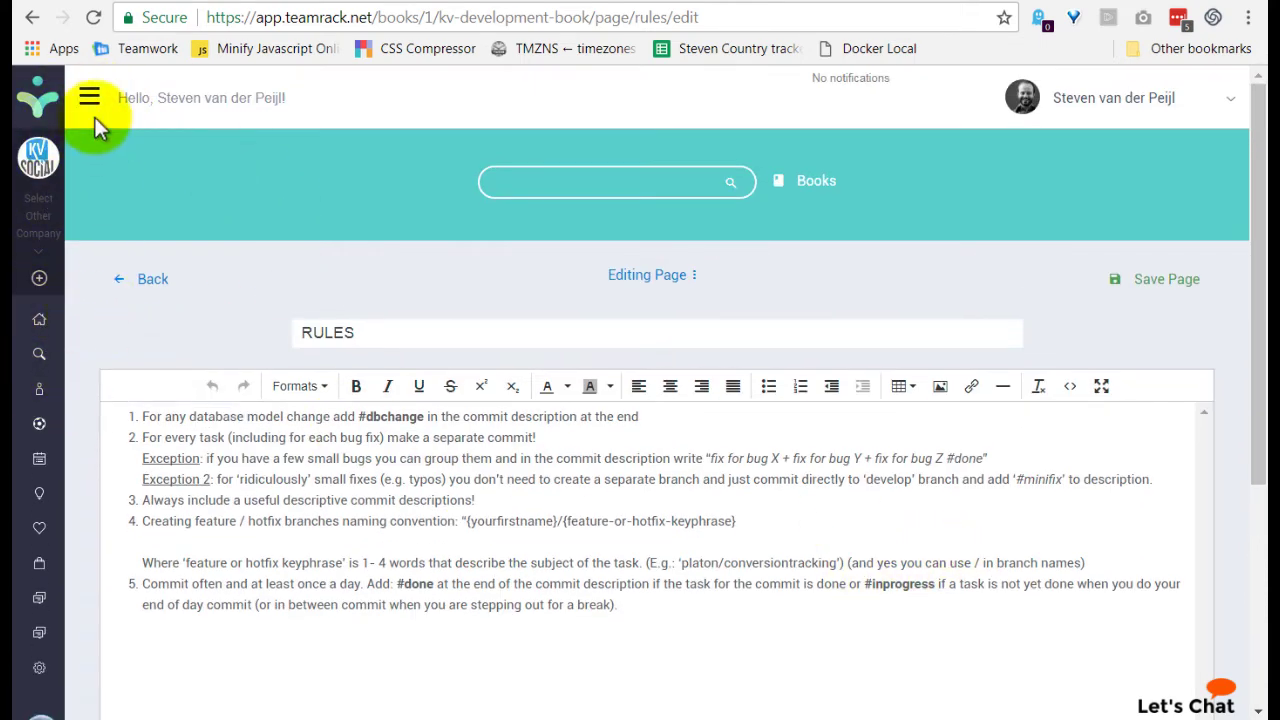
scroll(614, 486, down, 1)
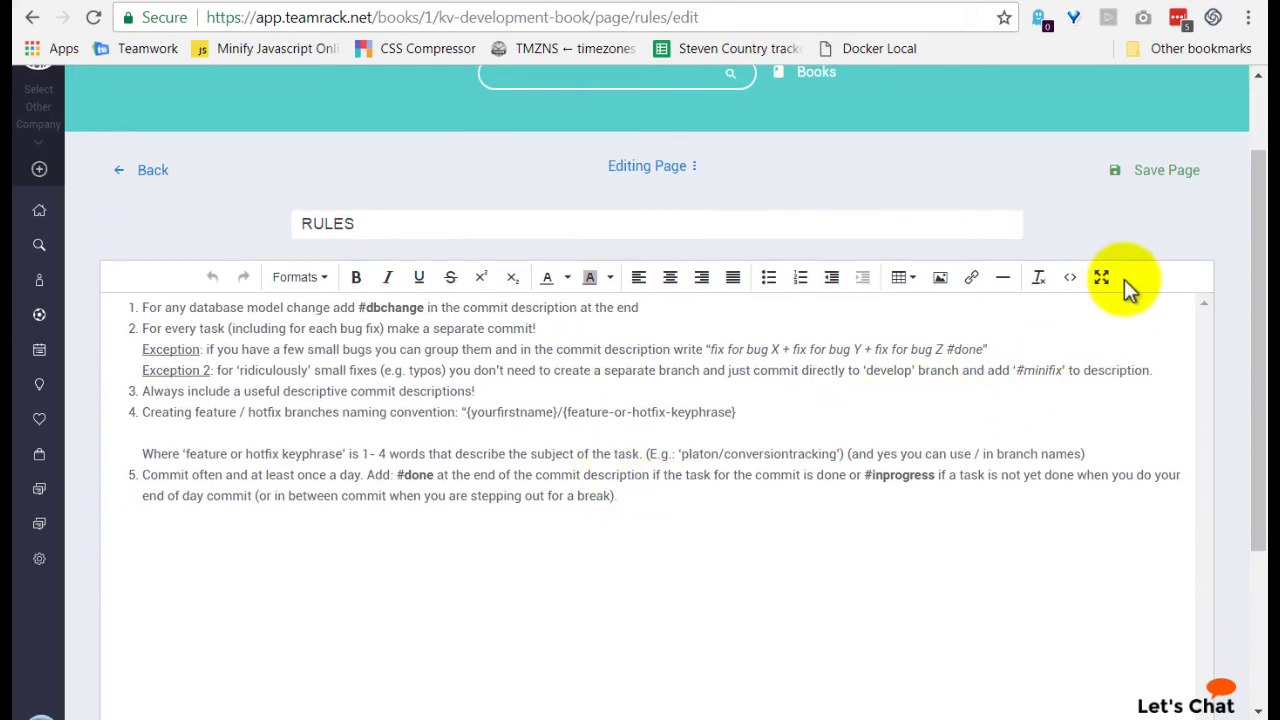
Expand the editor to full screen and inspect the page's HTML source code without changing it
click(1101, 278)
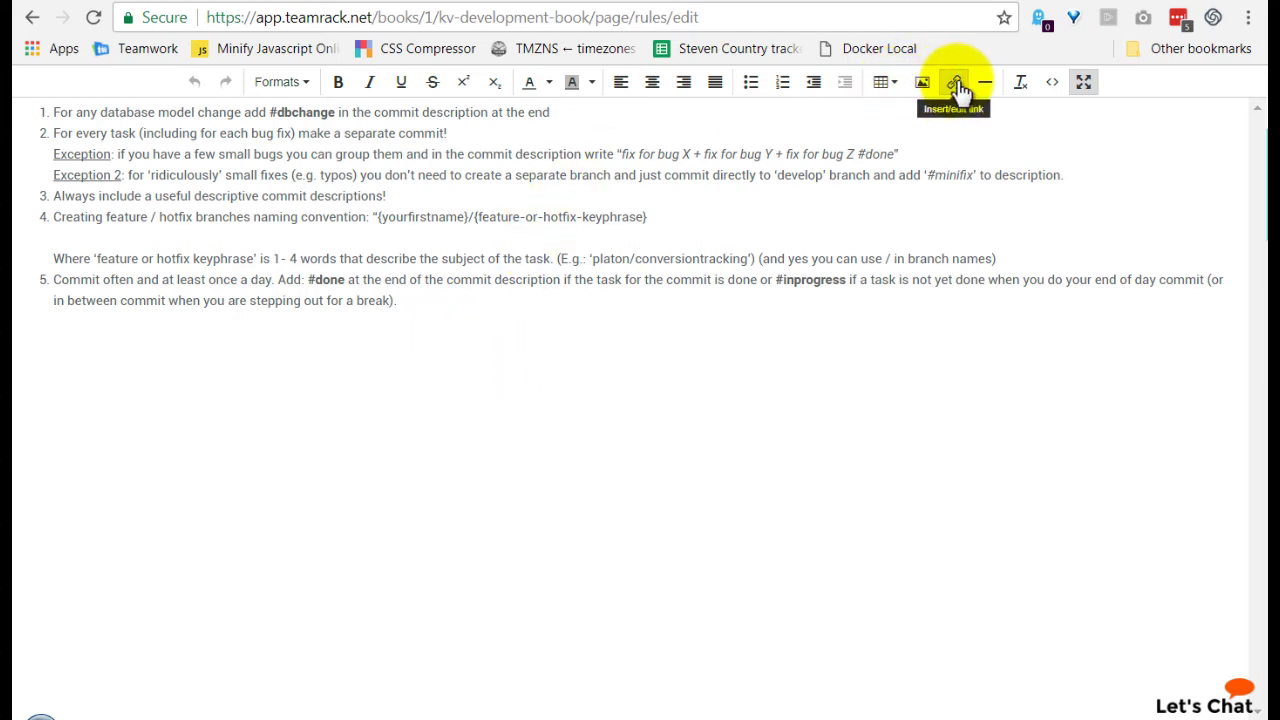
click(1052, 84)
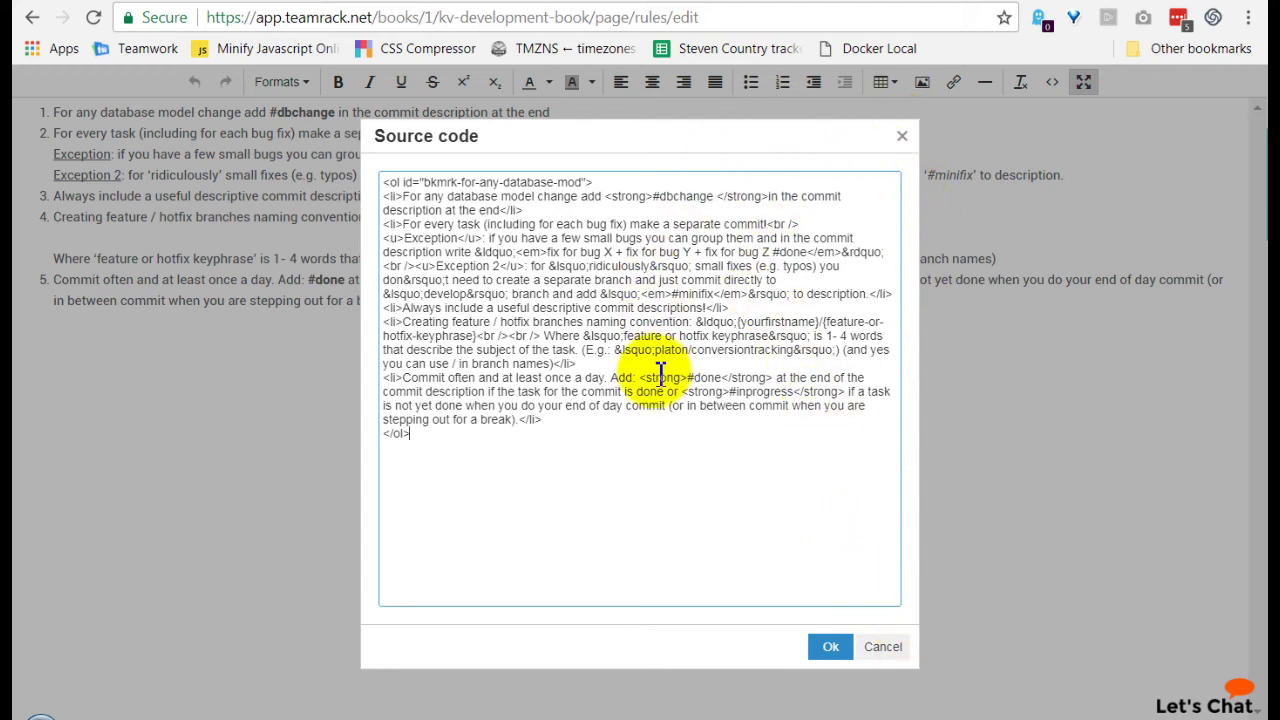
click(902, 136)
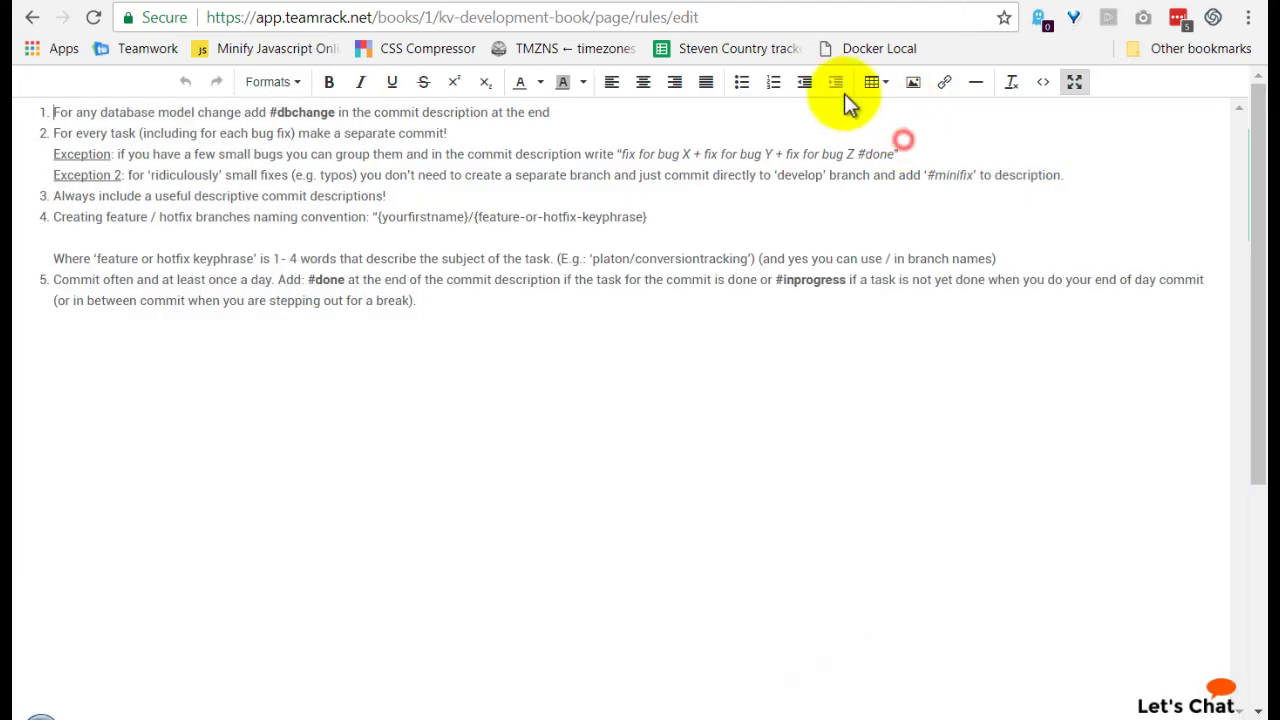
click(1043, 84)
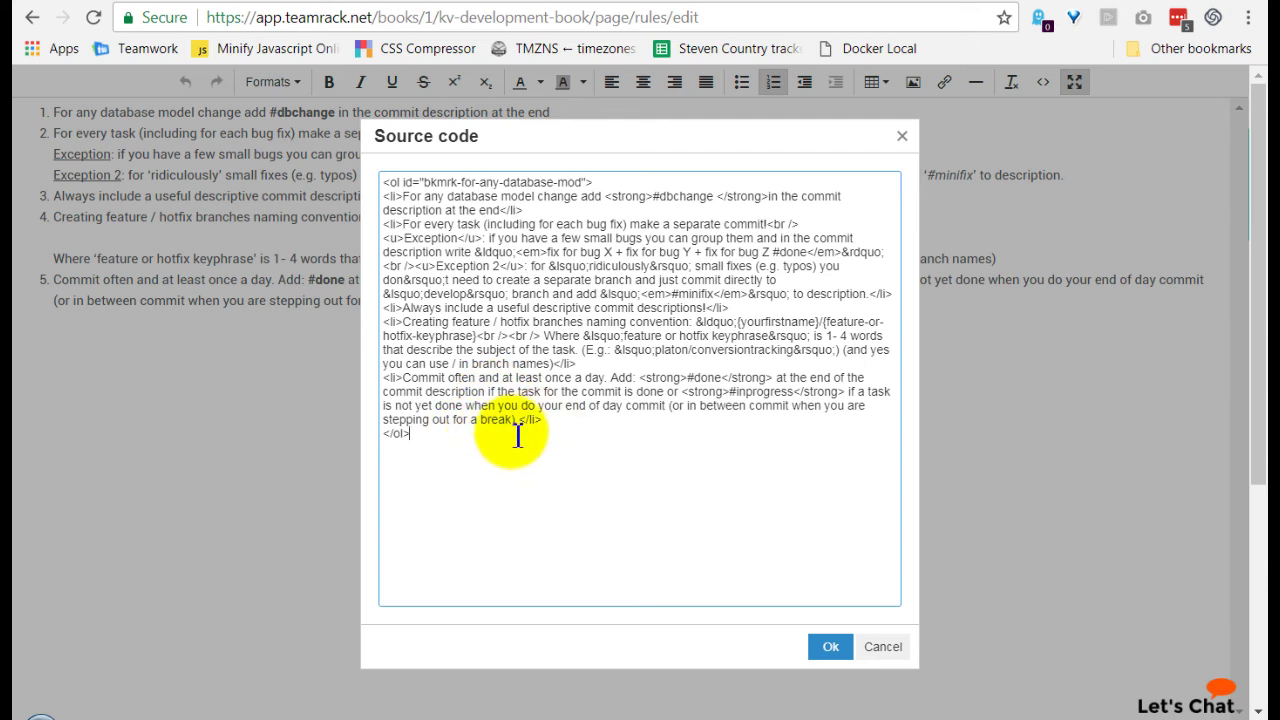
click(904, 137)
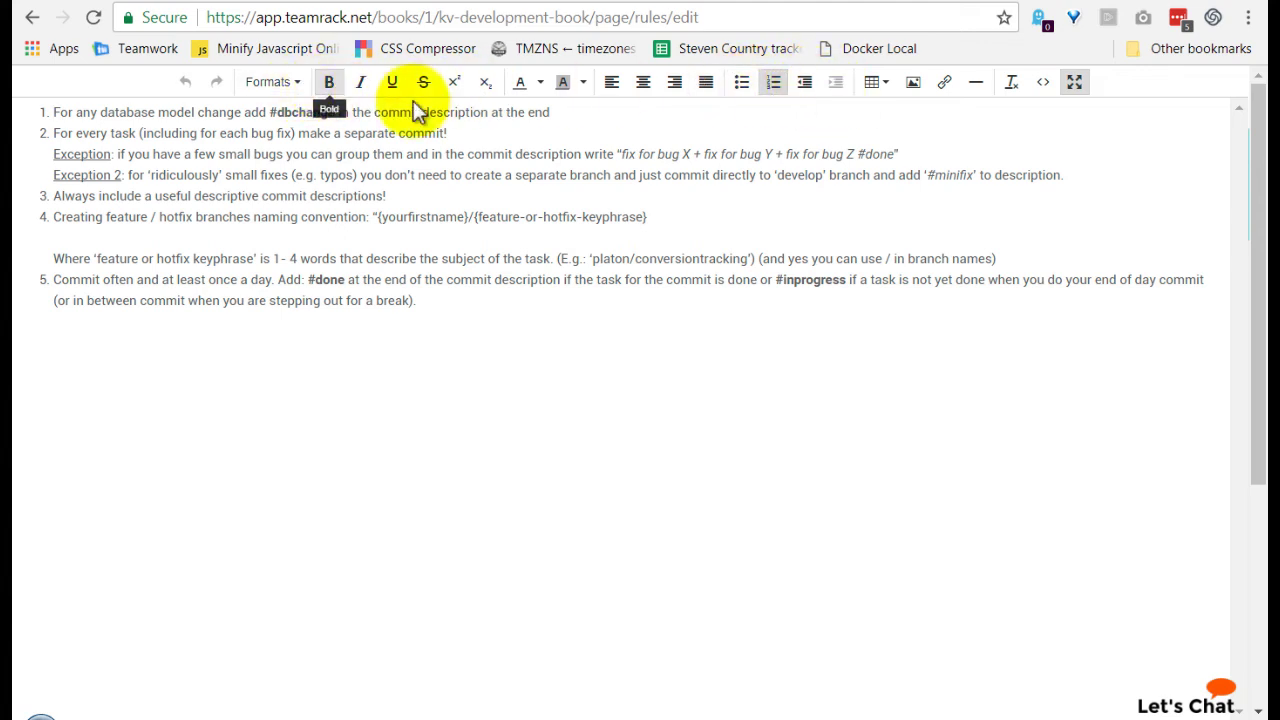
Exit the full-screen editor and return to the reading view of the RULES page
click(1074, 81)
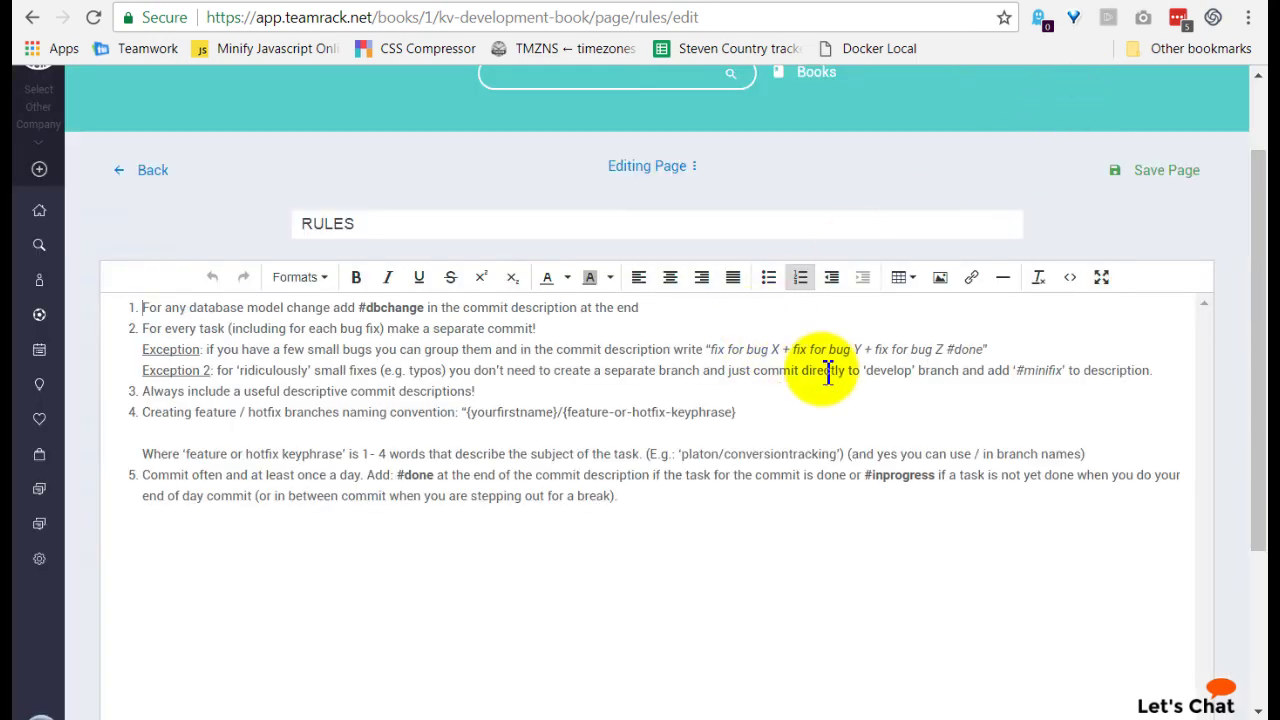
scroll(820, 390, down, 1)
scroll(820, 390, up, 2)
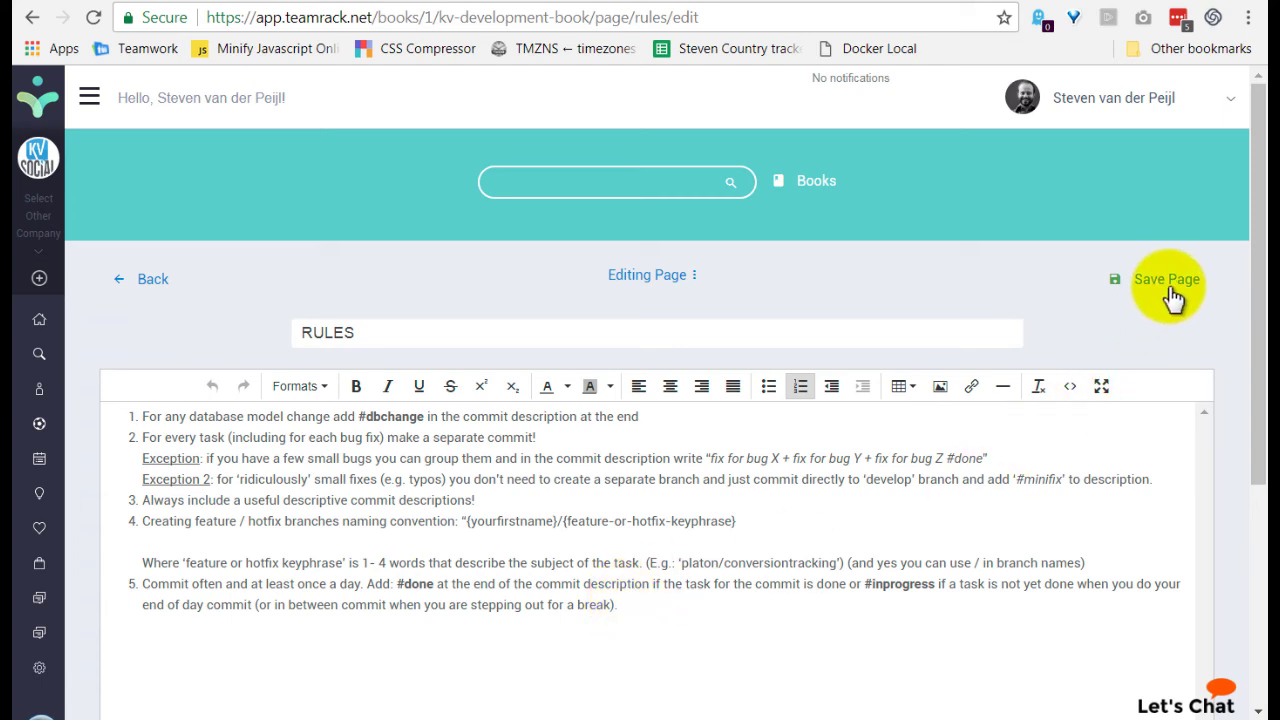
click(148, 280)
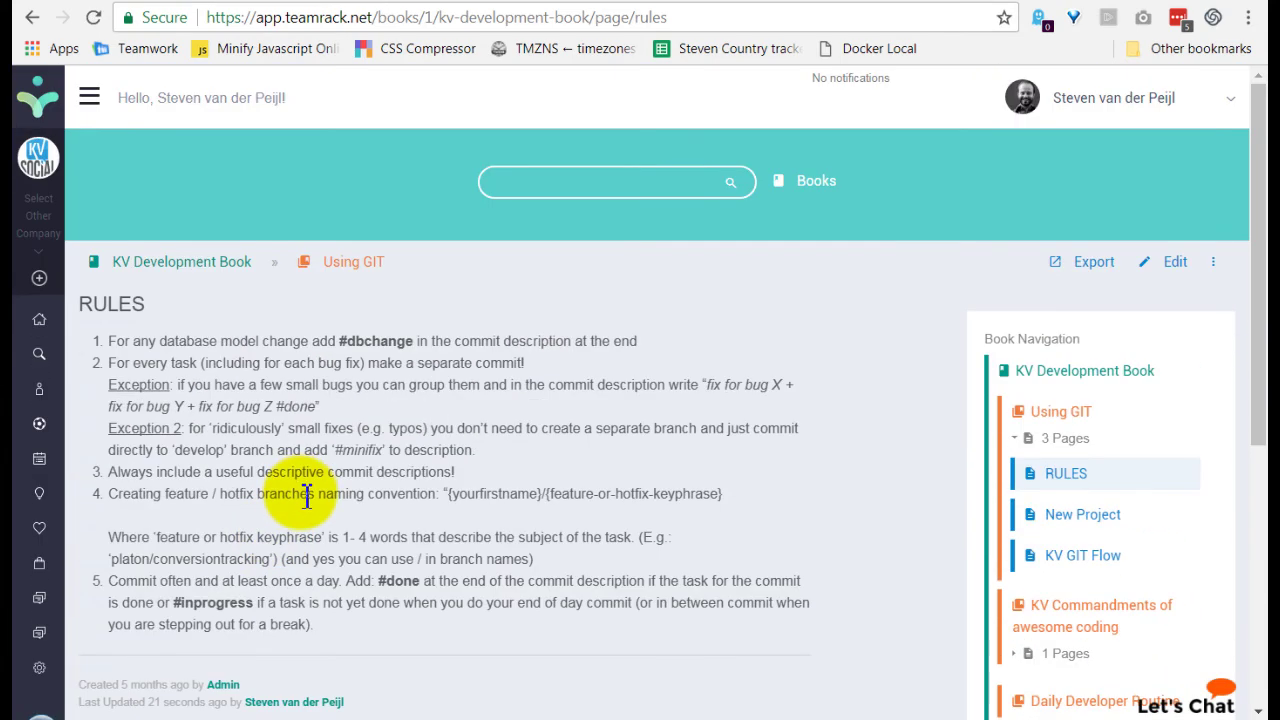
Expand the main side menu and look over the RULES page, including its creation and update details and the book navigation
click(102, 99)
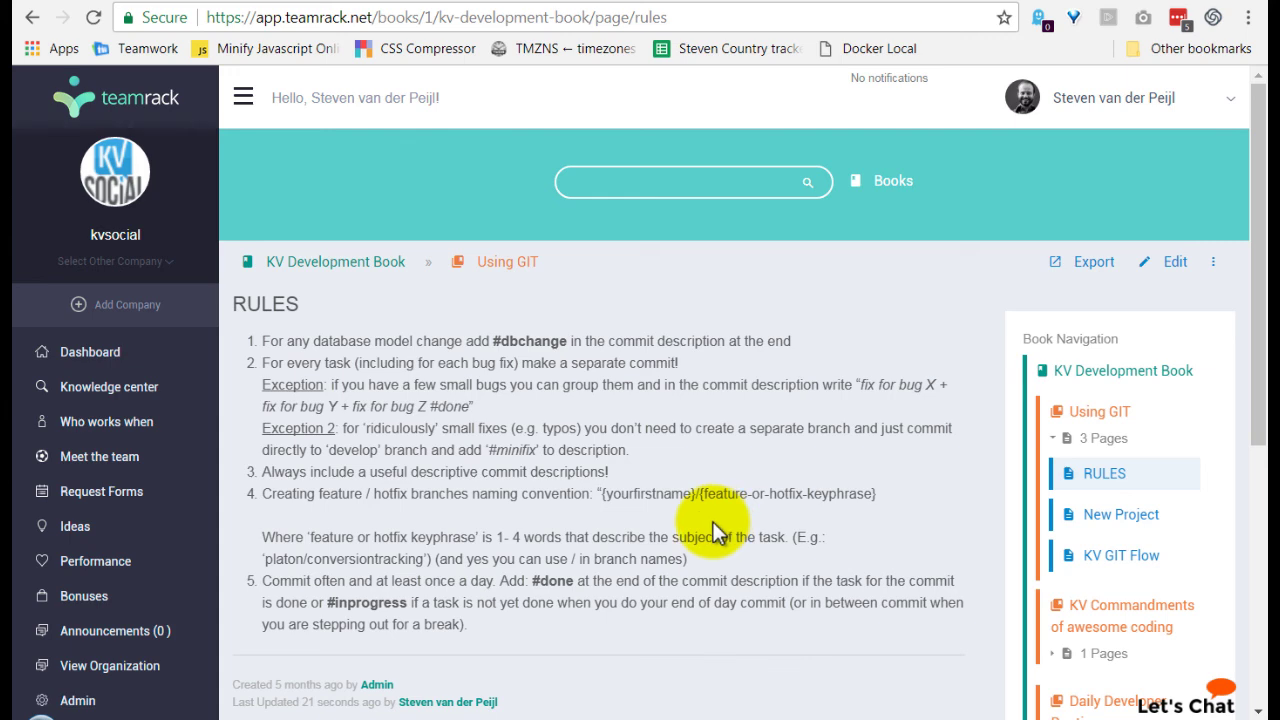
scroll(713, 522, down, 2)
scroll(652, 514, down, 2)
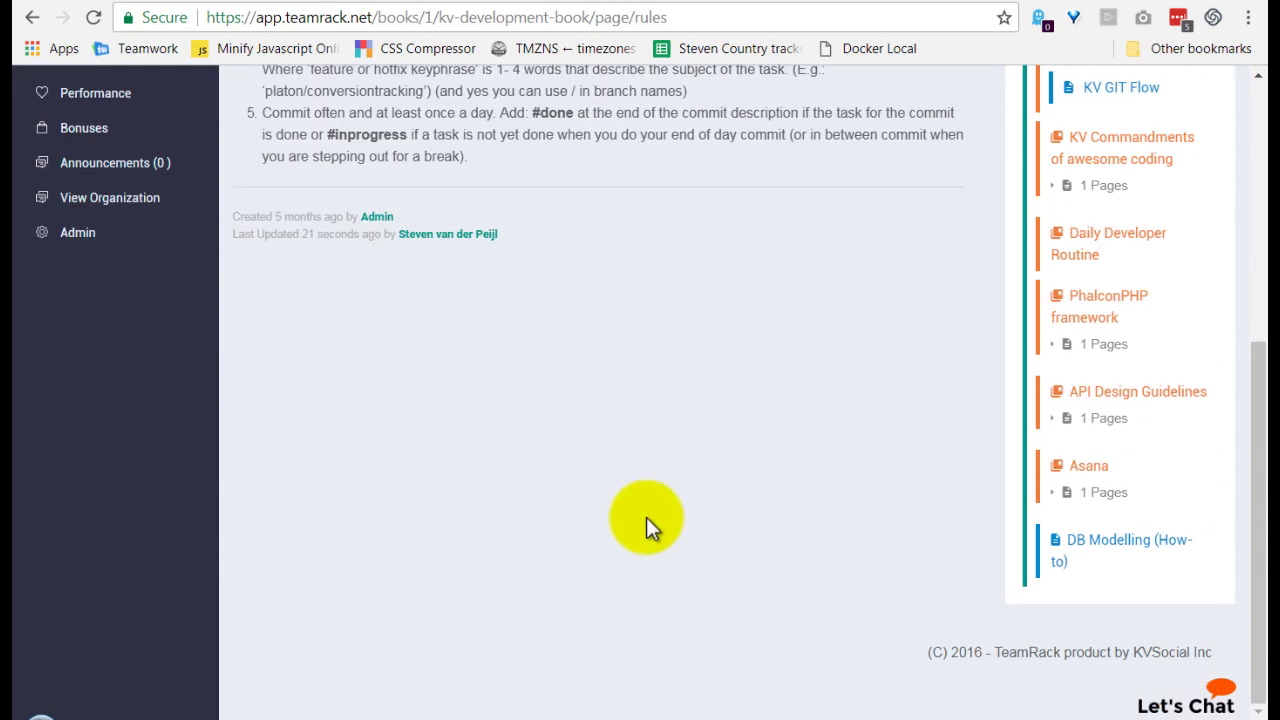
scroll(646, 517, up, 5)
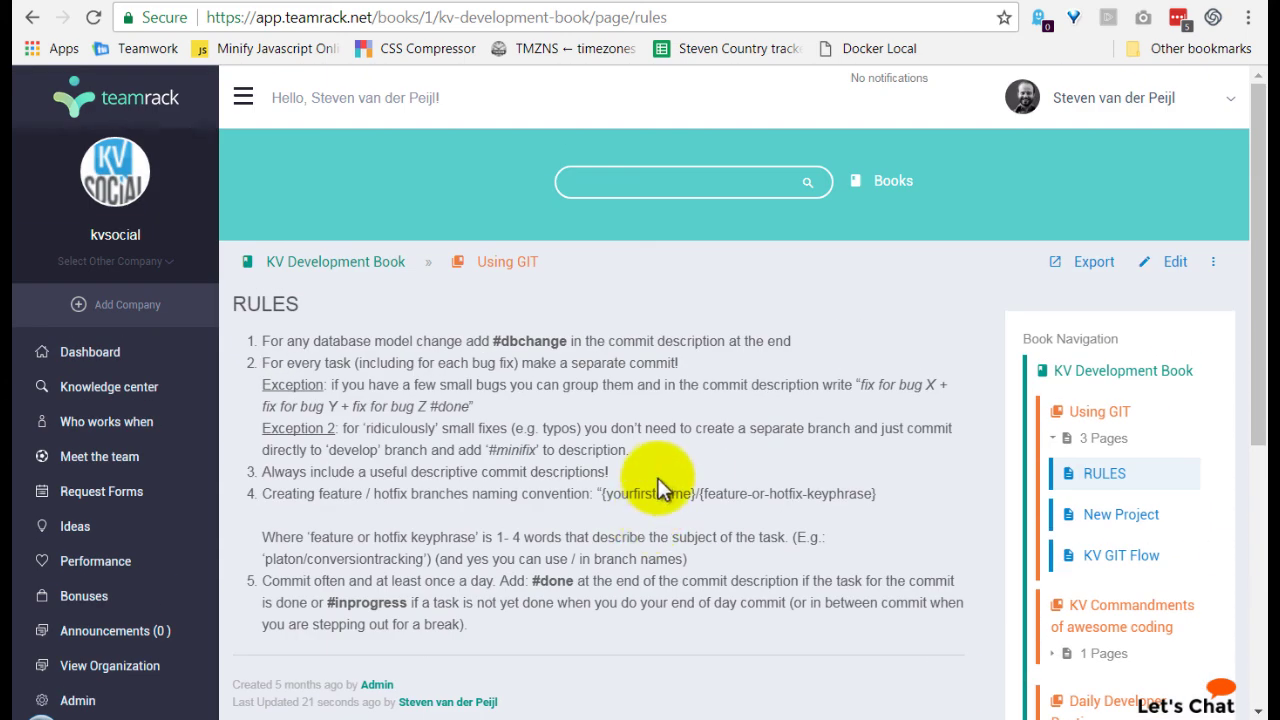